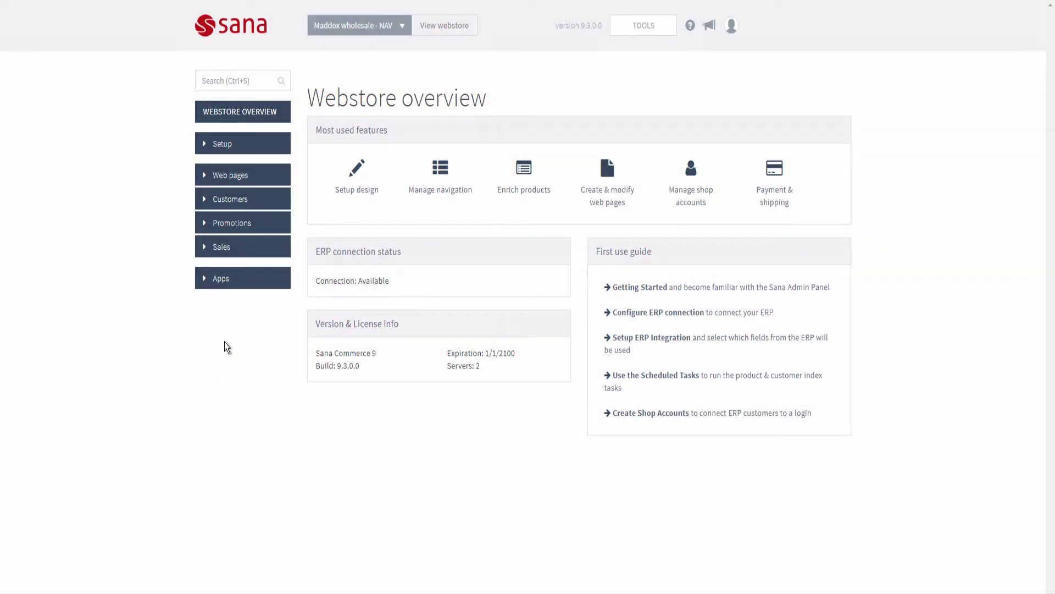
Open Apps > Add-ons to list available add-ons such as Adyen, Authorize.Net and Buckaroo
click(256, 288)
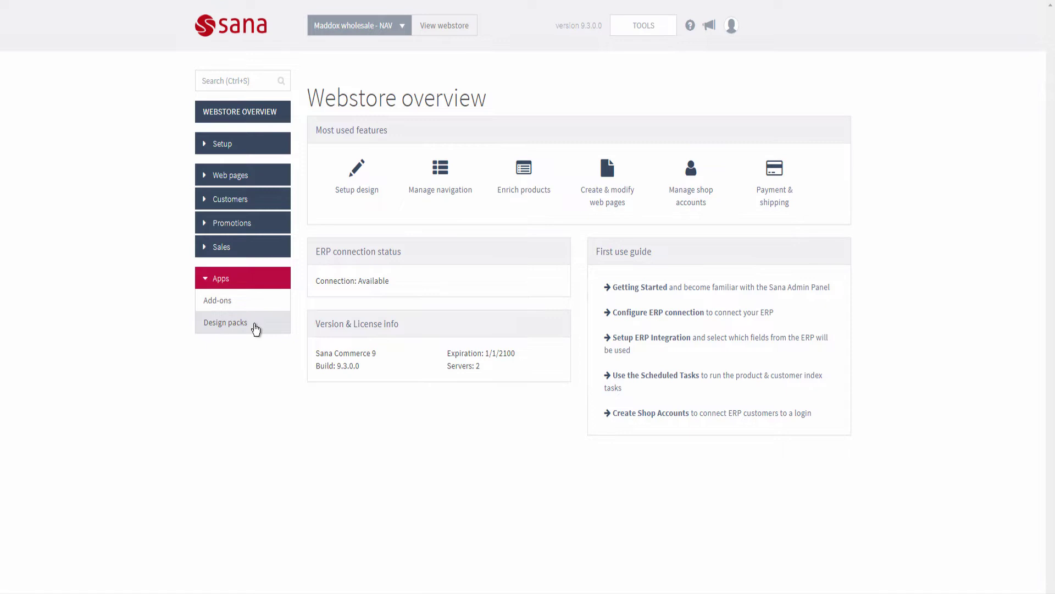
click(253, 304)
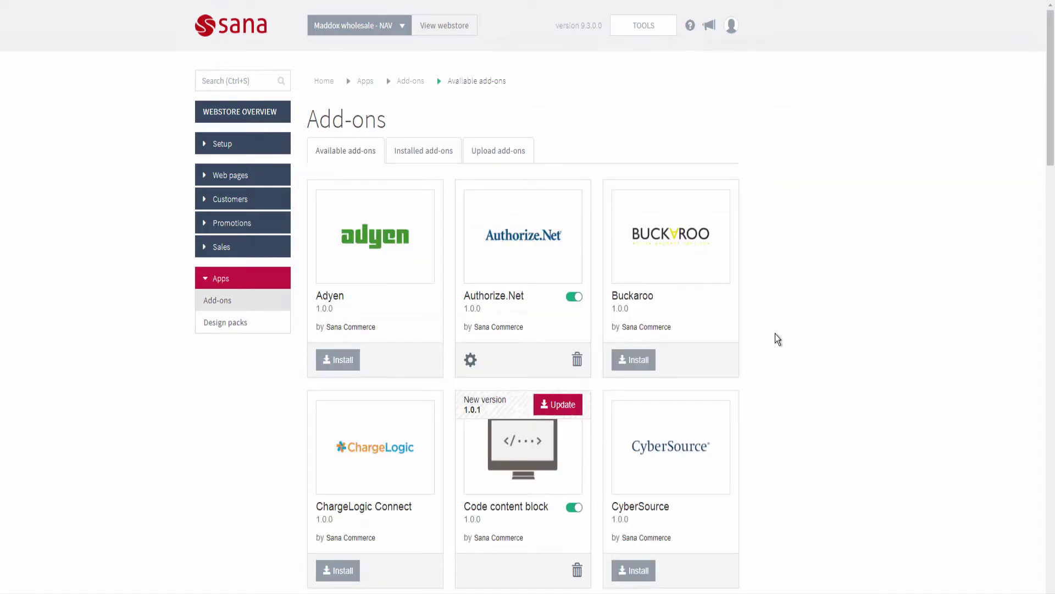
scroll(775, 334, down, 5)
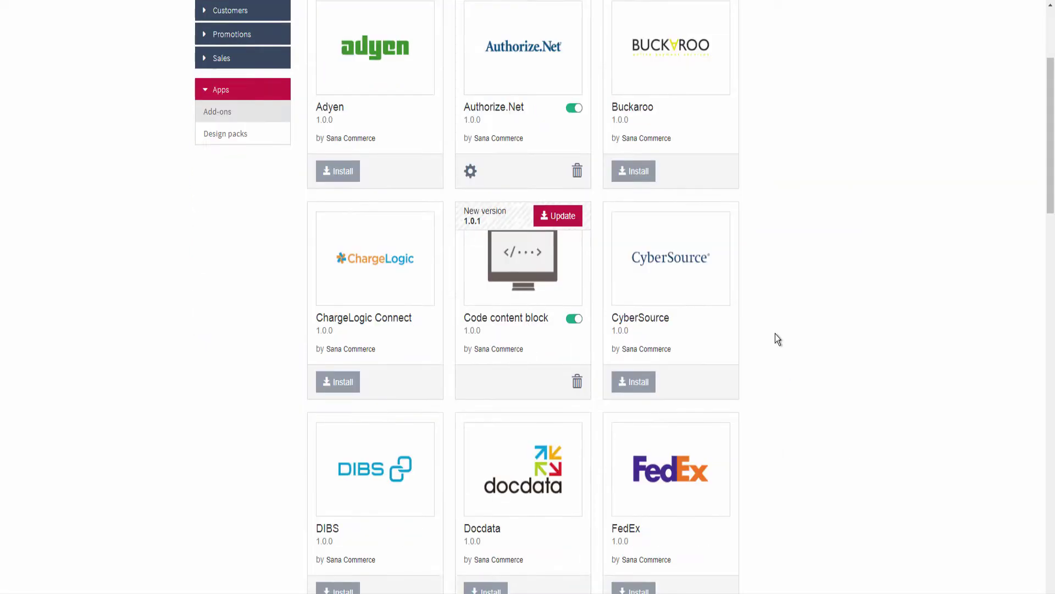
scroll(775, 335, down, 4)
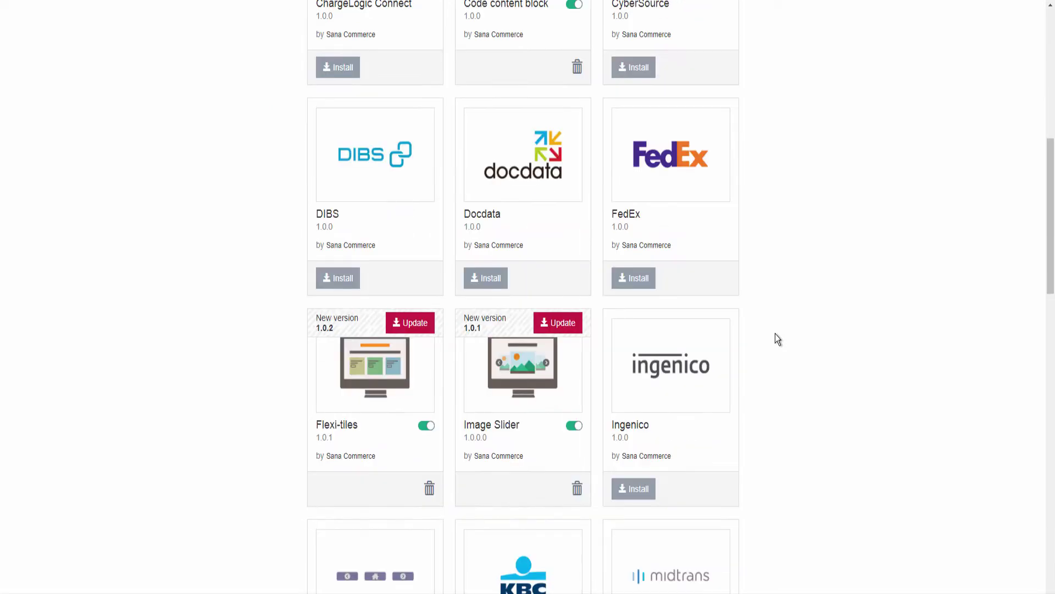
scroll(775, 335, down, 3)
scroll(775, 334, down, 2)
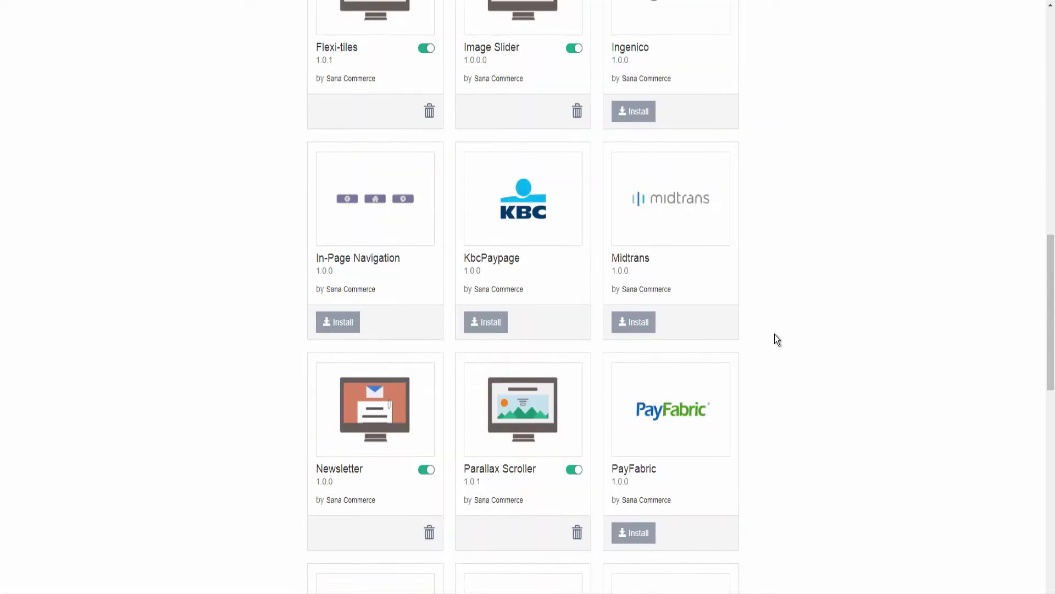
key(Home)
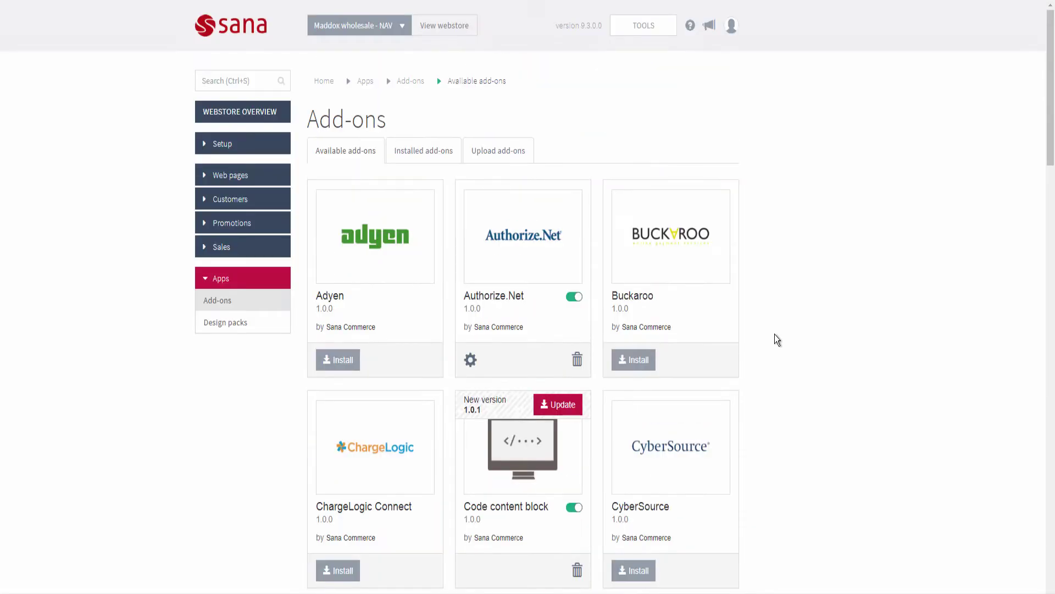
click(231, 326)
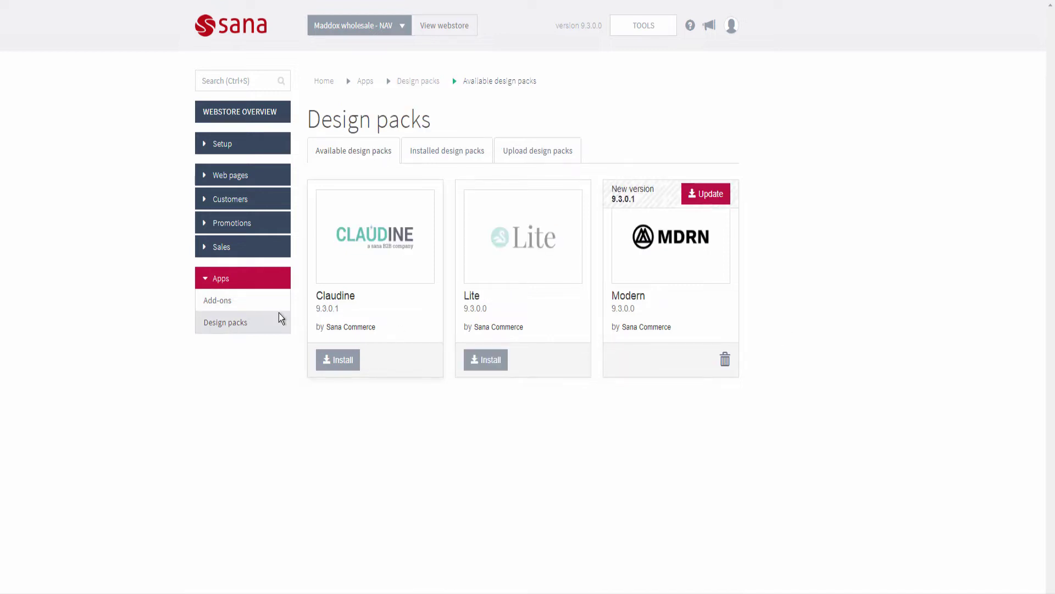
click(249, 304)
View the Installed add-ons and Upload add-ons tabs, then return to Available add-ons
click(427, 156)
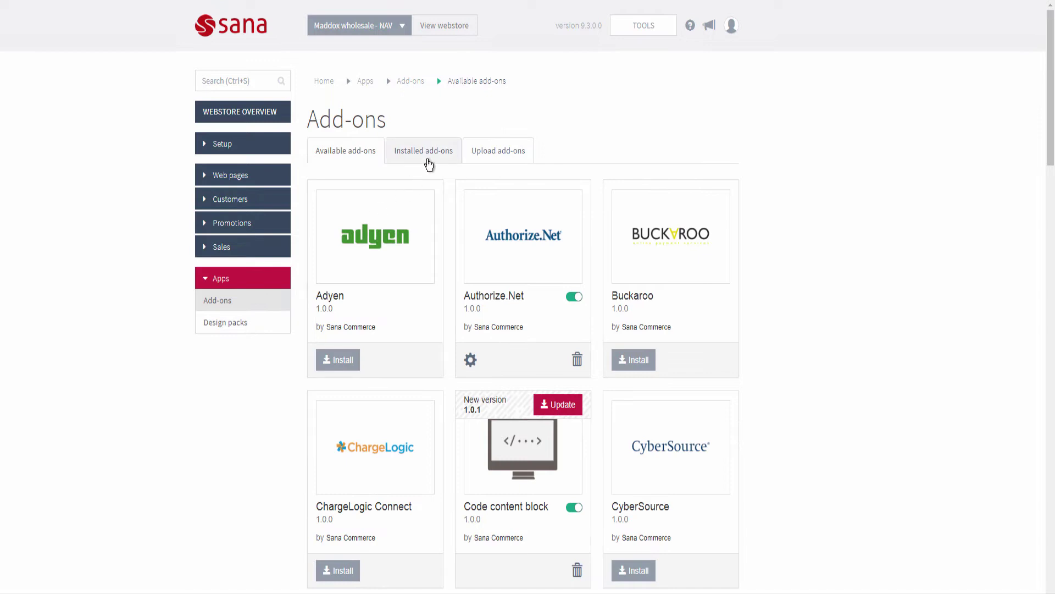
click(492, 165)
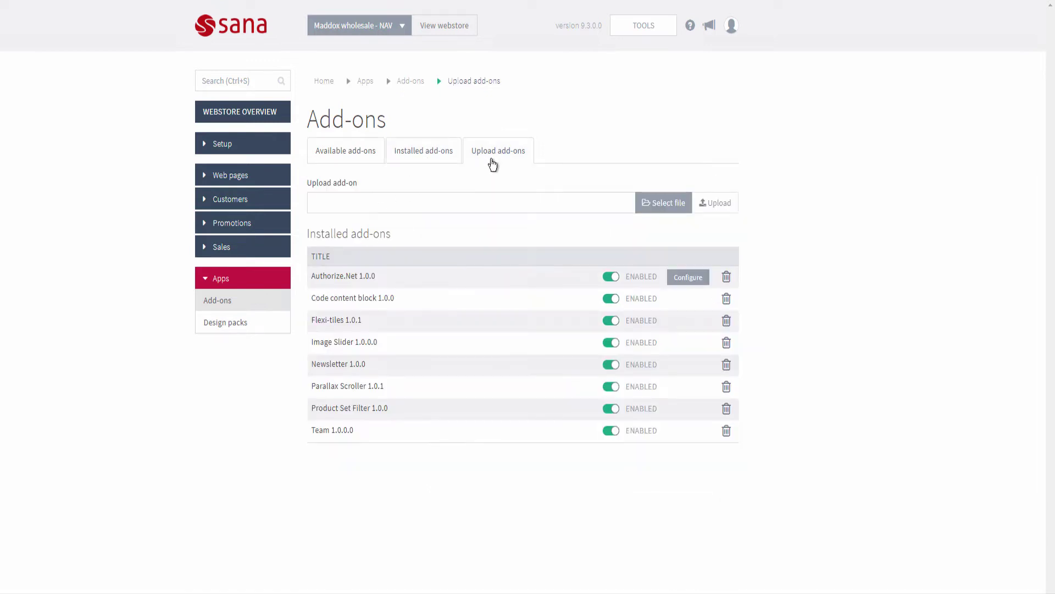
click(377, 161)
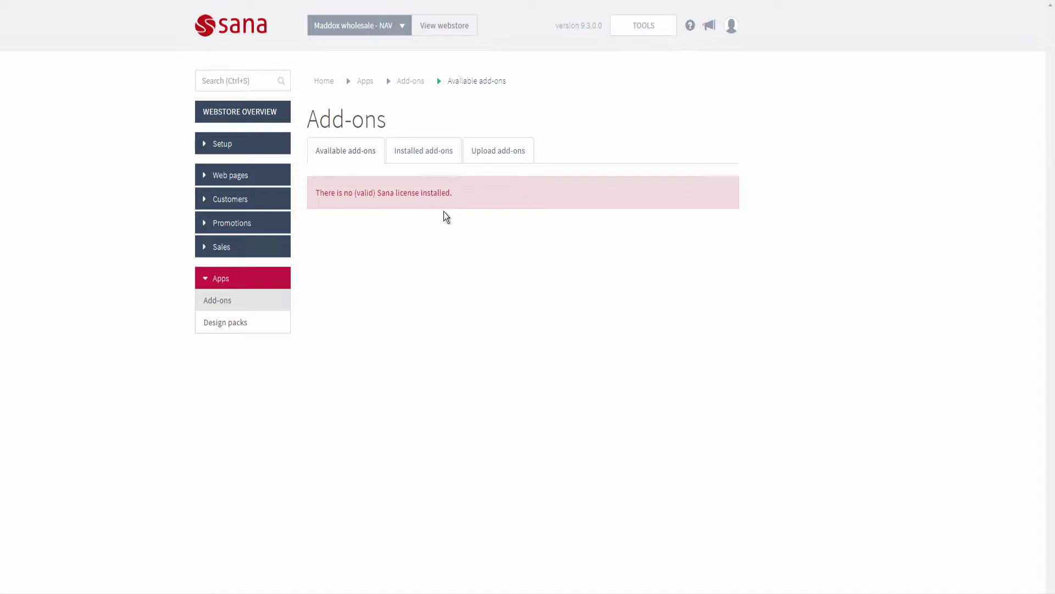
Visit the Design packs page, then go back to the Add-ons page
click(278, 324)
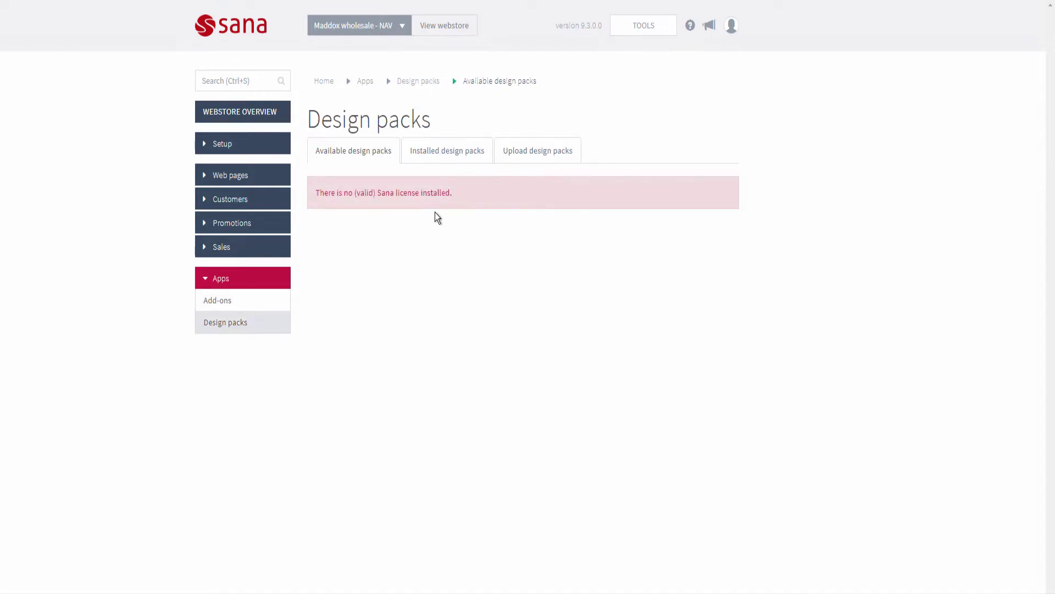
click(217, 301)
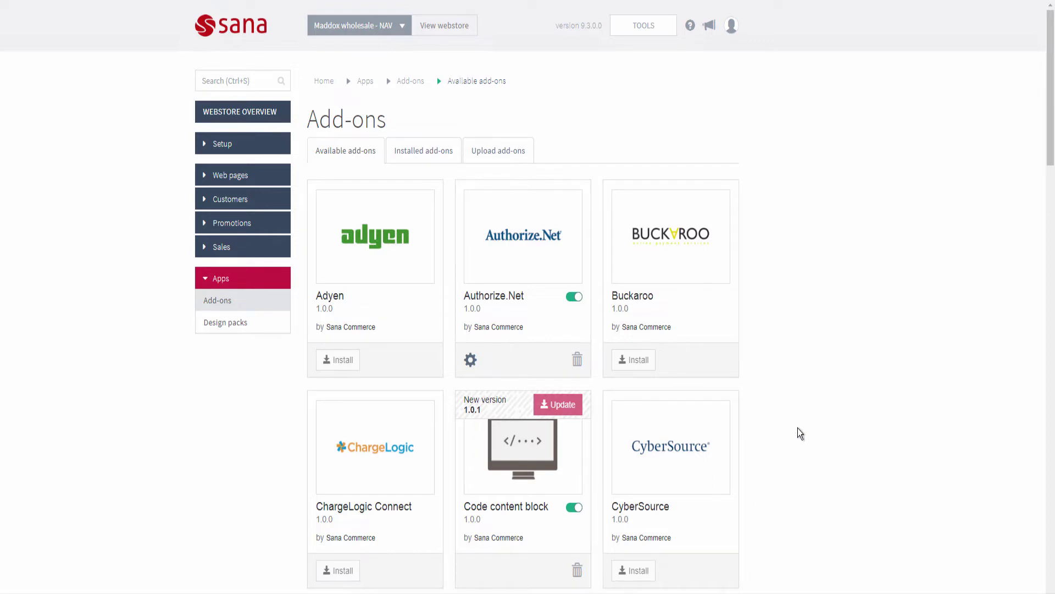
scroll(796, 427, down, 2)
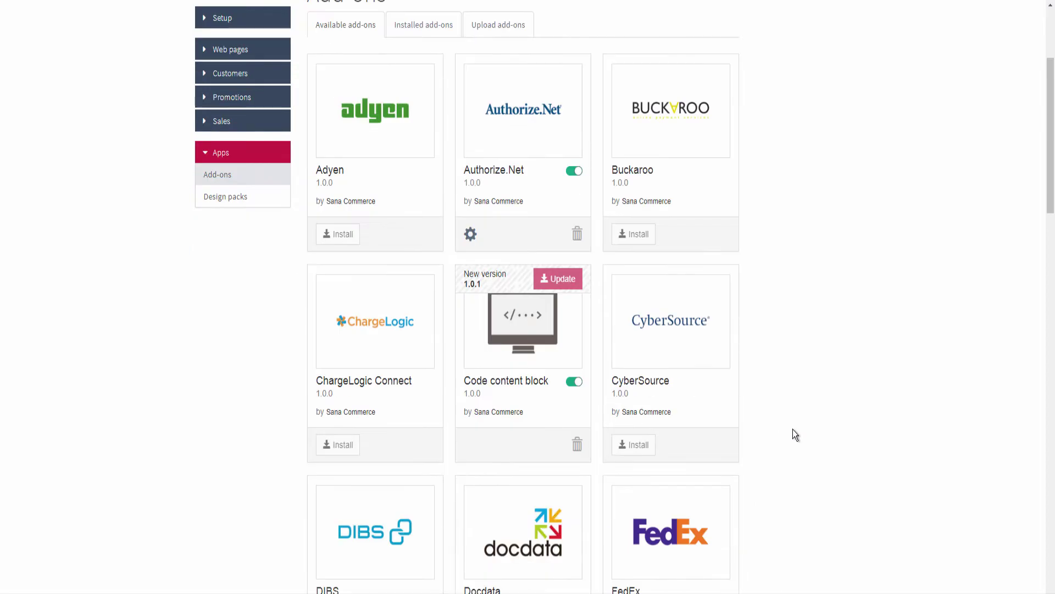
scroll(793, 429, down, 6)
scroll(790, 430, down, 5)
scroll(788, 431, up, 9)
scroll(780, 435, up, 6)
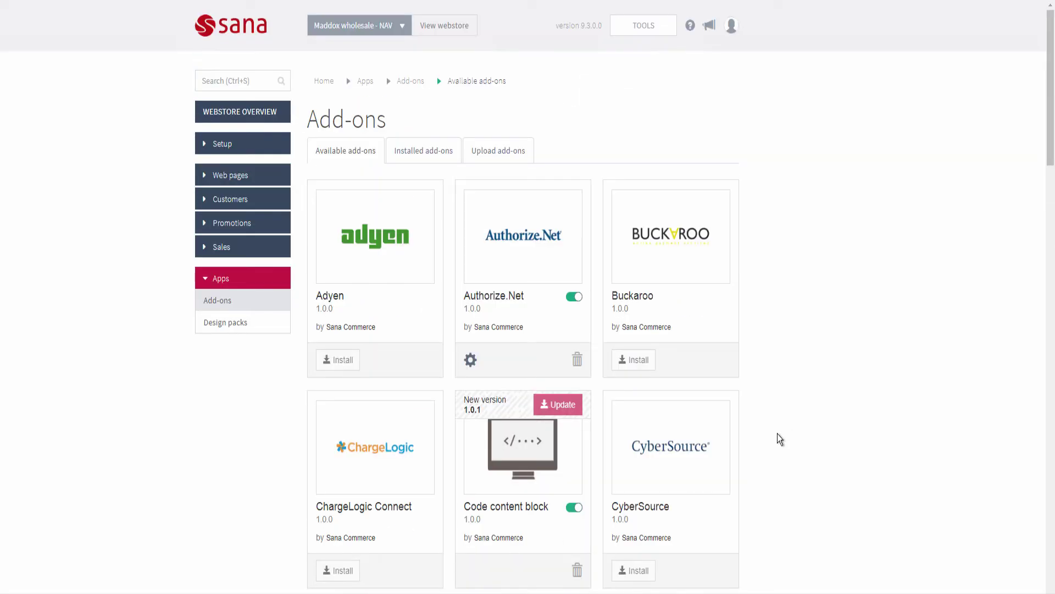
click(248, 332)
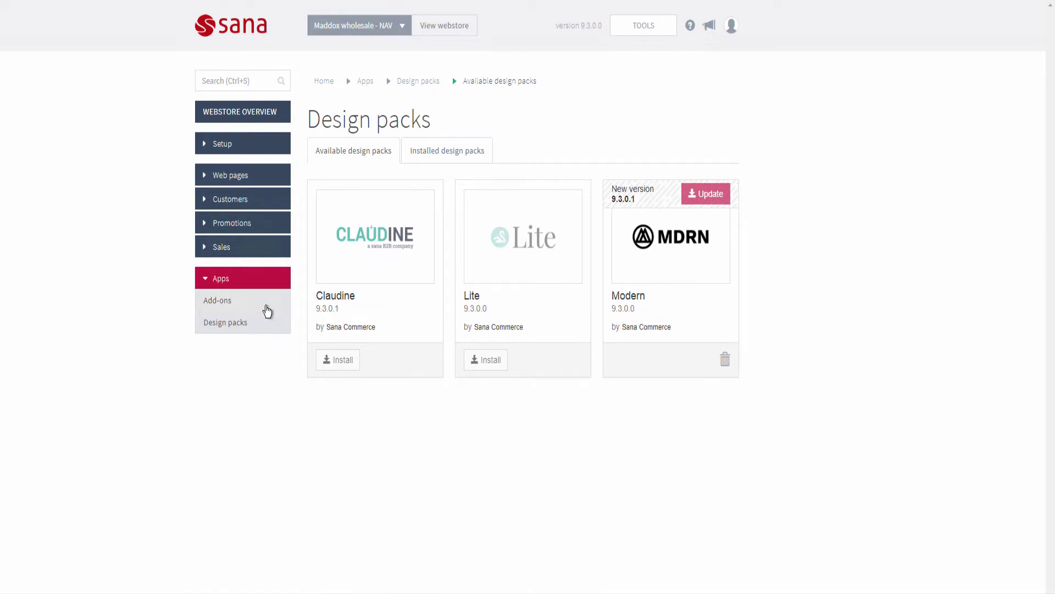
click(267, 308)
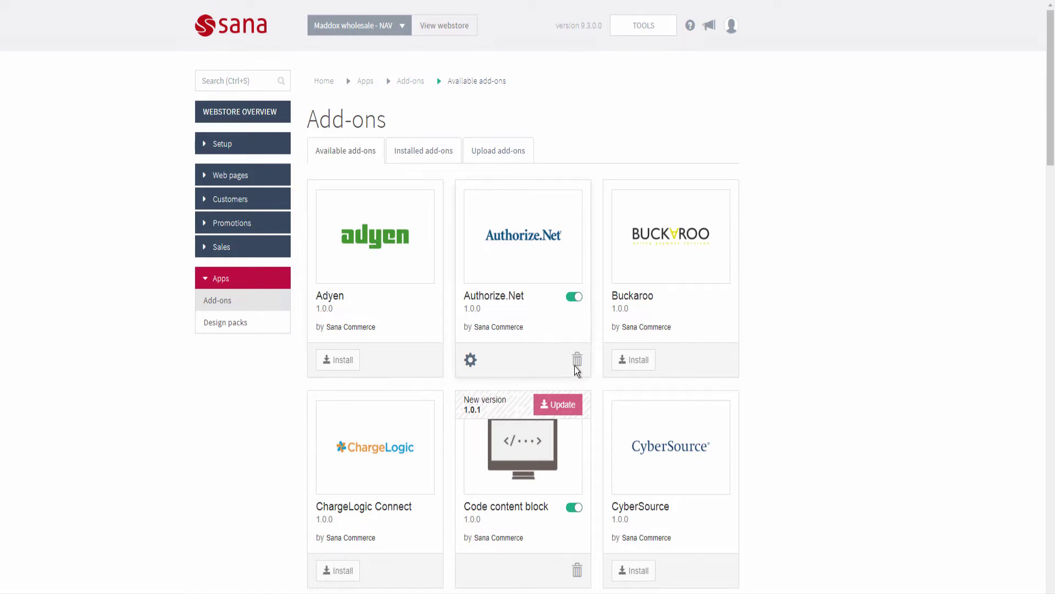
click(470, 360)
click(574, 298)
click(576, 298)
click(493, 160)
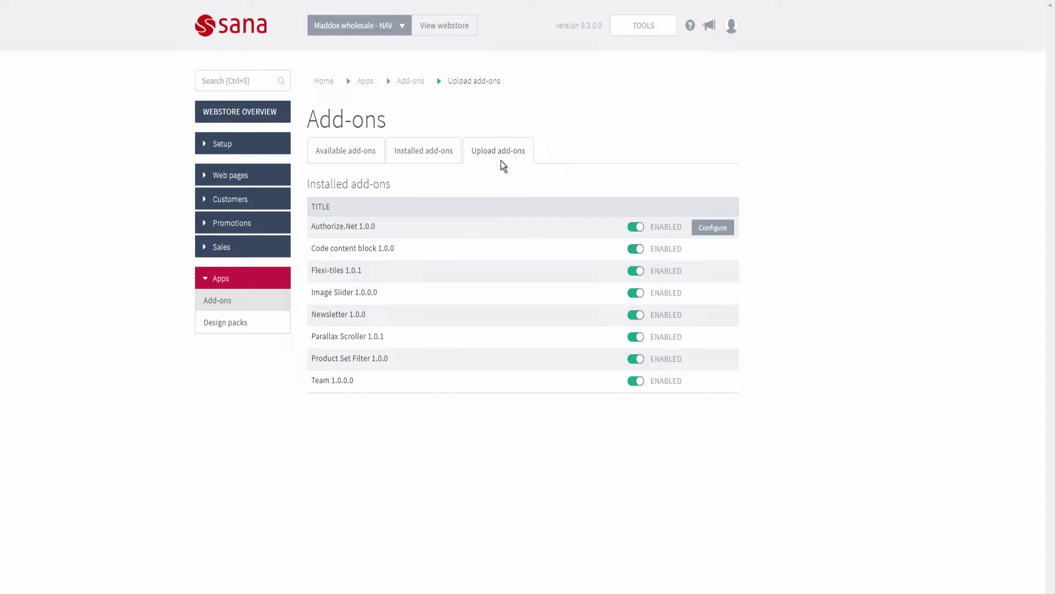
click(262, 334)
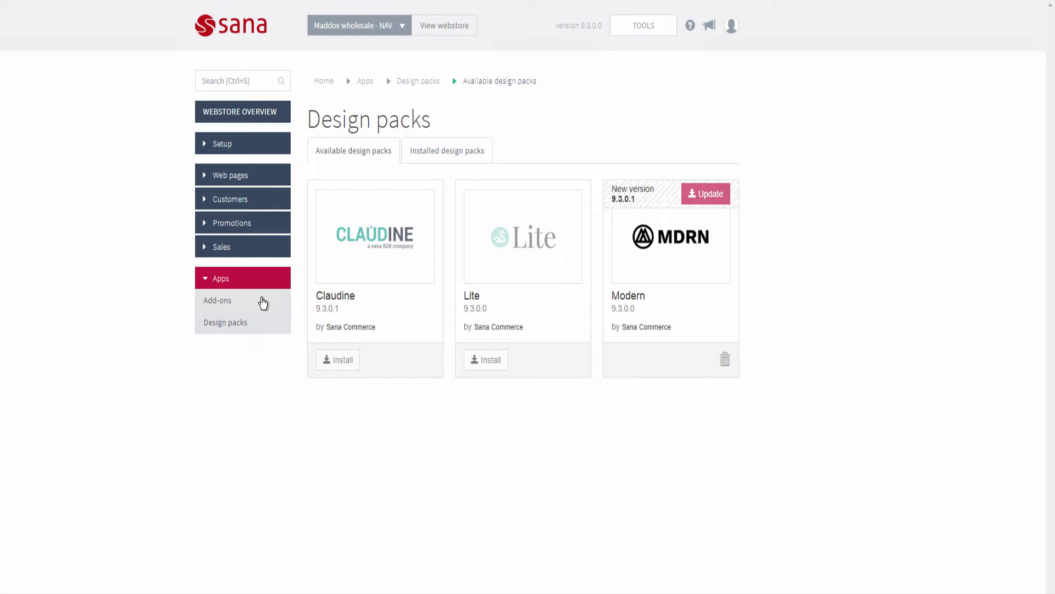
click(263, 302)
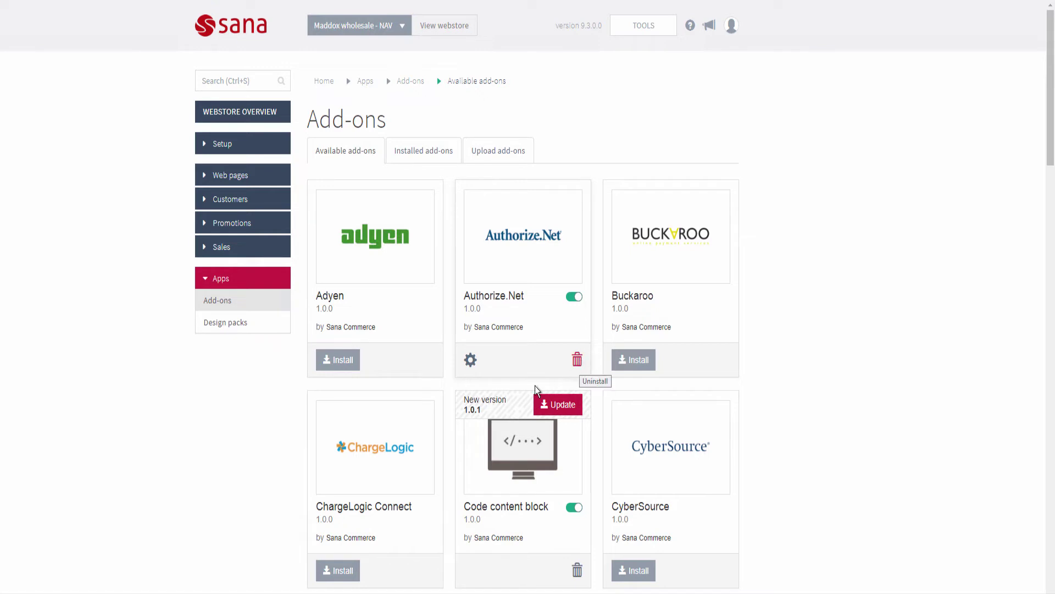
Select the Code content block version text, then open the Installed and Upload add-ons tabs
drag(468, 520, 483, 519)
click(480, 519)
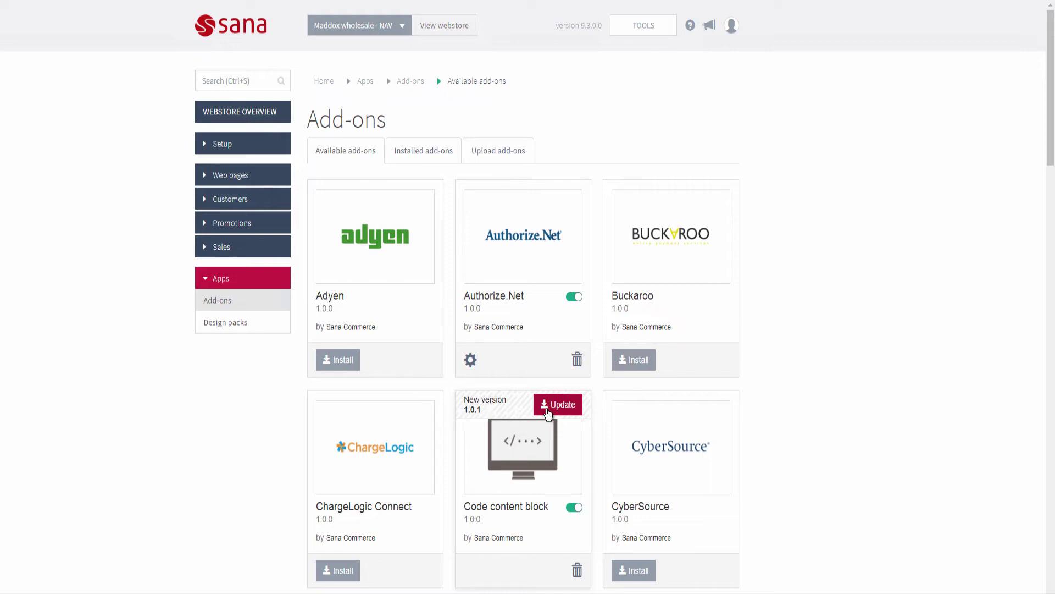
click(417, 159)
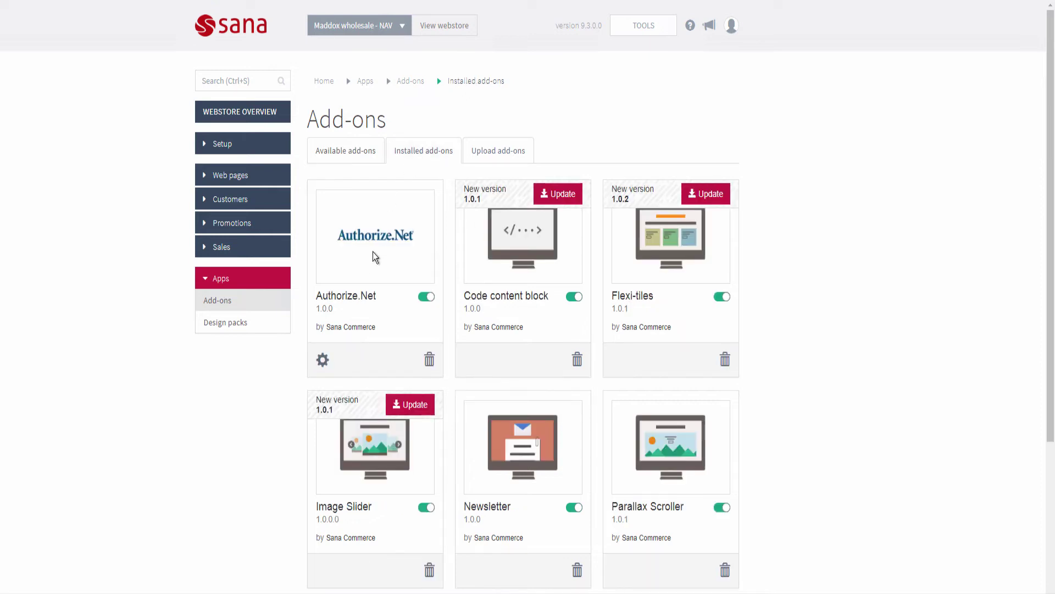
click(481, 161)
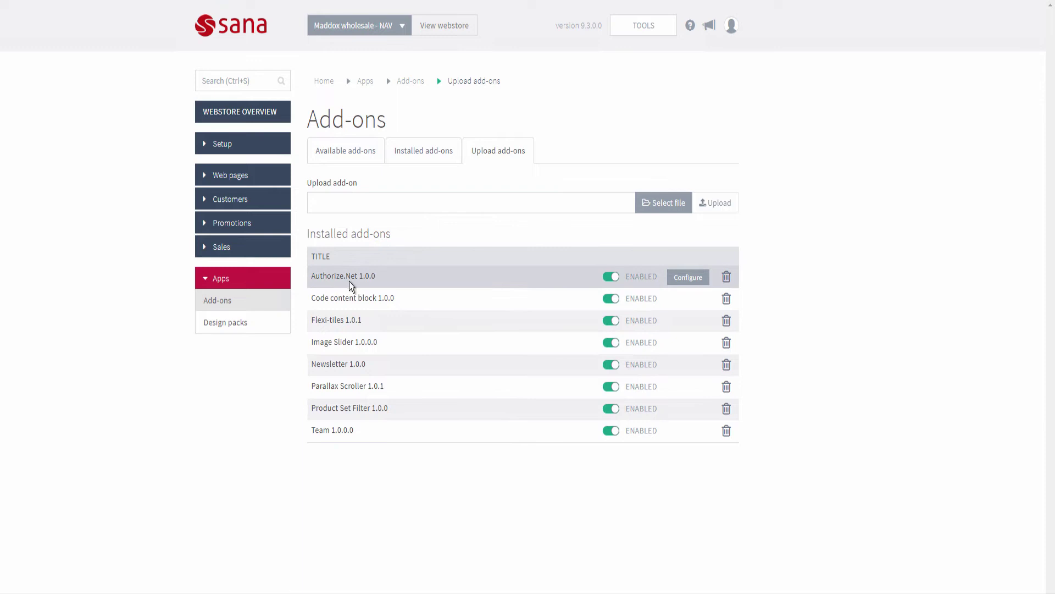
Switch the Authorize.Net add-on off and back on, leaving all eight add-ons enabled
click(609, 280)
click(614, 282)
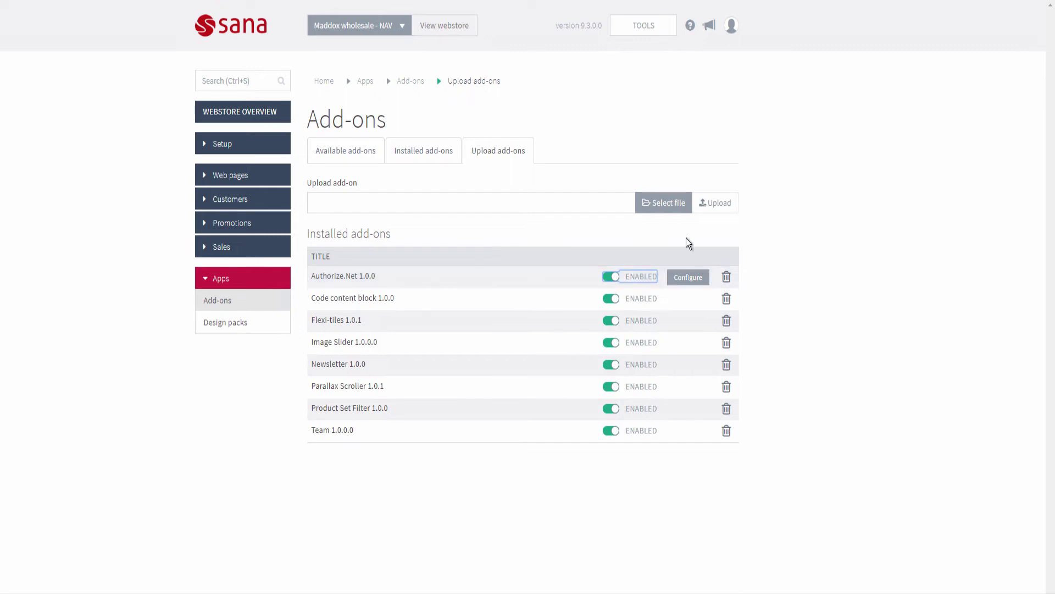
click(615, 139)
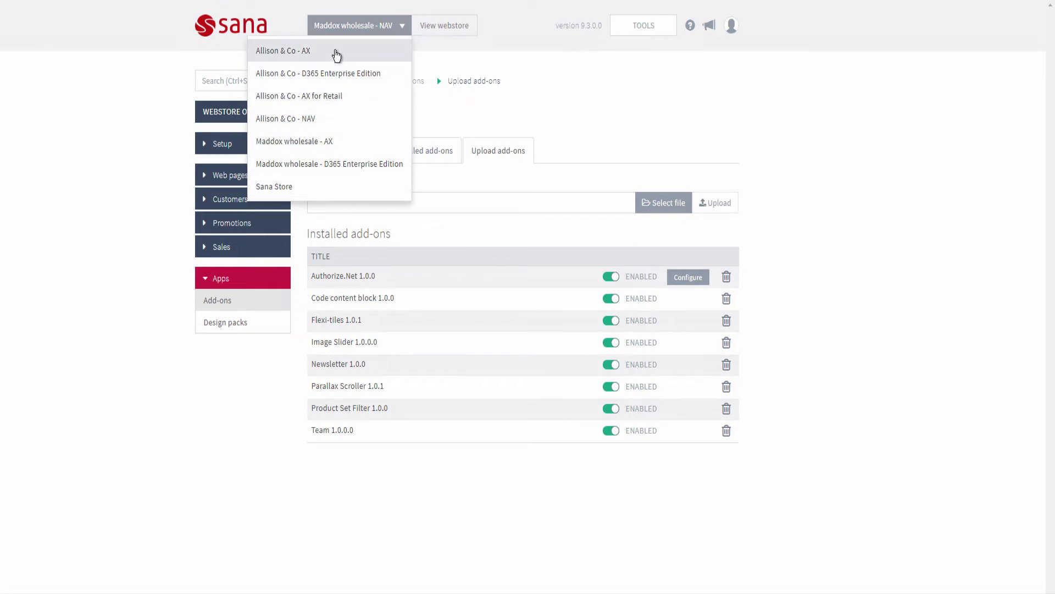
View the Authorize.Net settings, then go back and scroll to DIBS, Docdata and FedEx
click(152, 85)
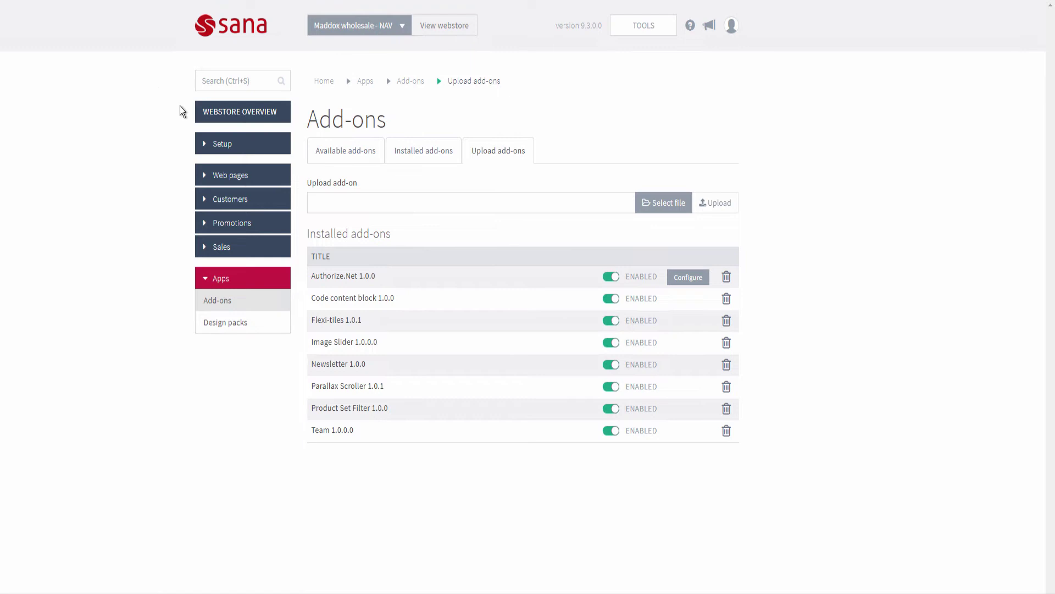
click(328, 154)
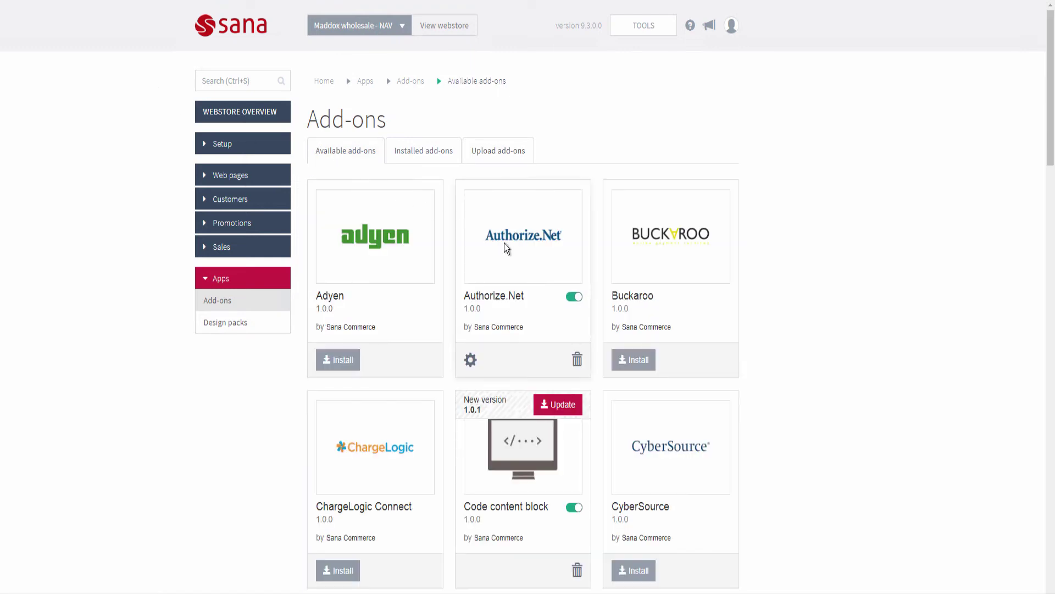
click(470, 364)
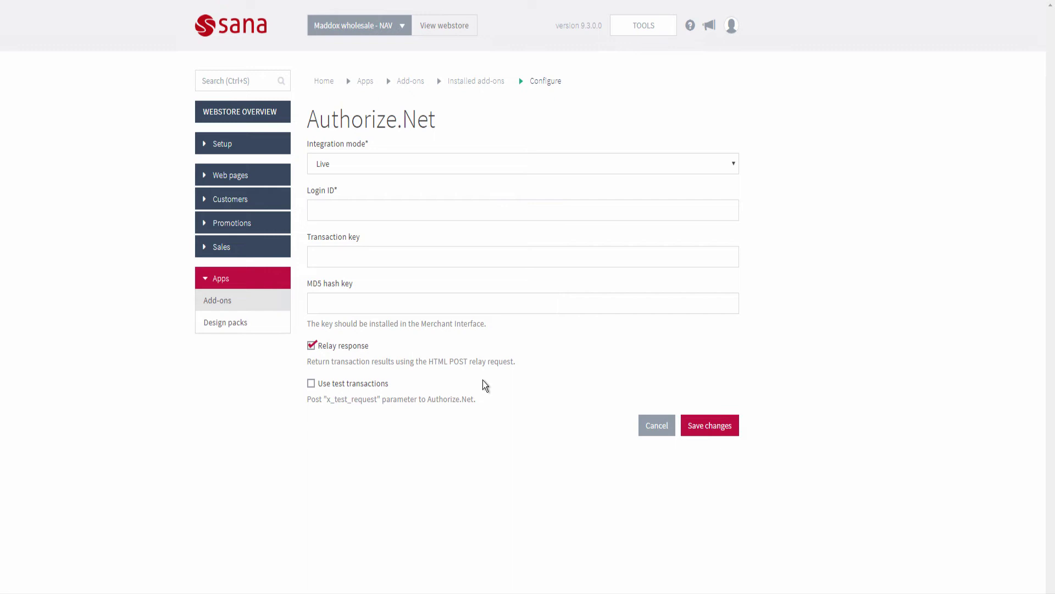
key(alt+Left)
scroll(478, 384, down, 1)
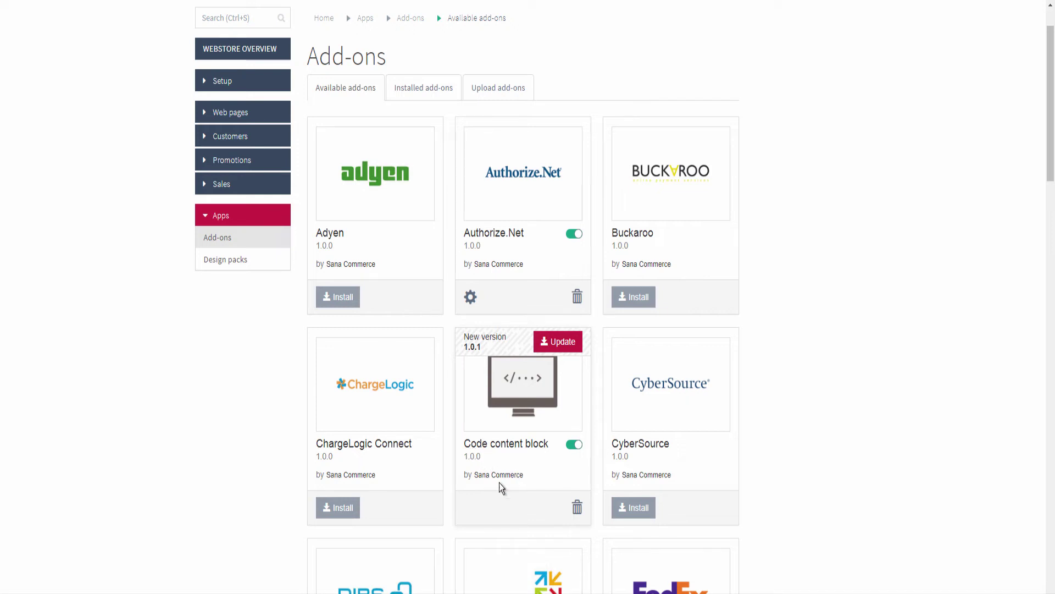
scroll(475, 514, down, 3)
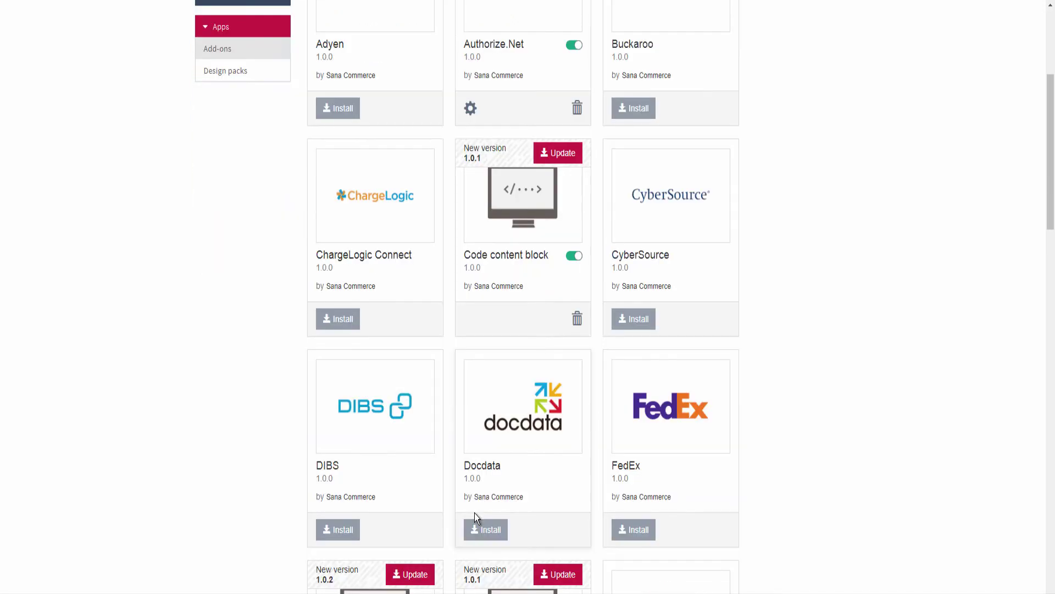
scroll(475, 516, down, 3)
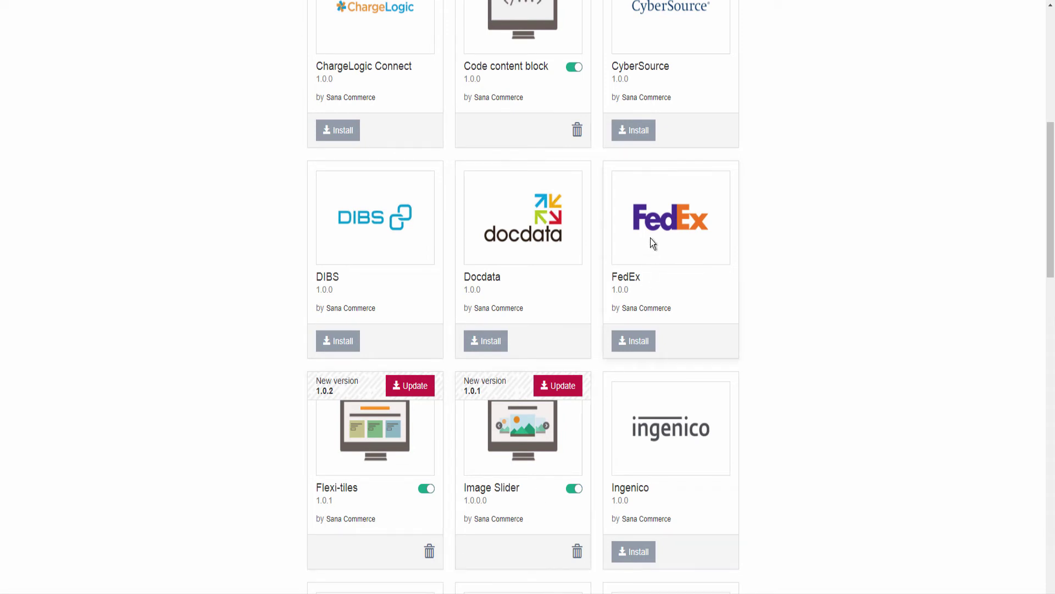
scroll(651, 239, up, 7)
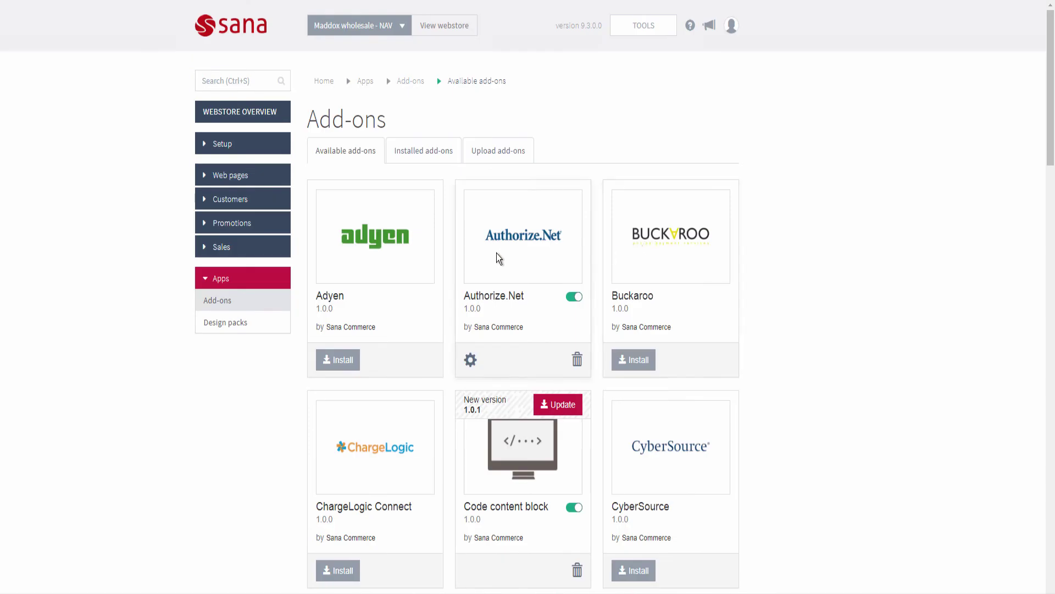
From the Authorize.Net settings, start a new payment method and list its payment providers
click(471, 361)
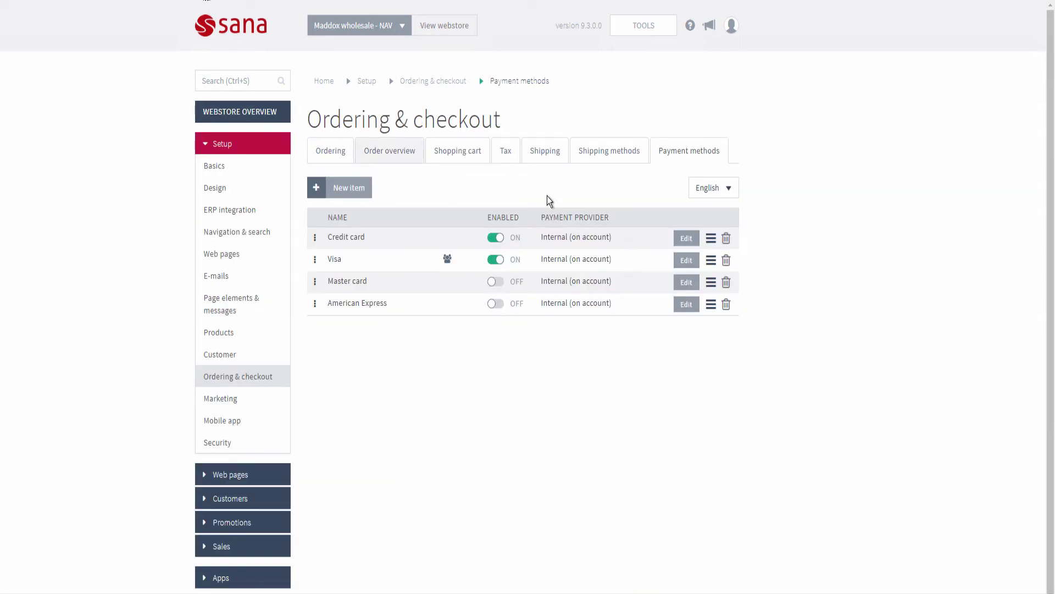
click(332, 190)
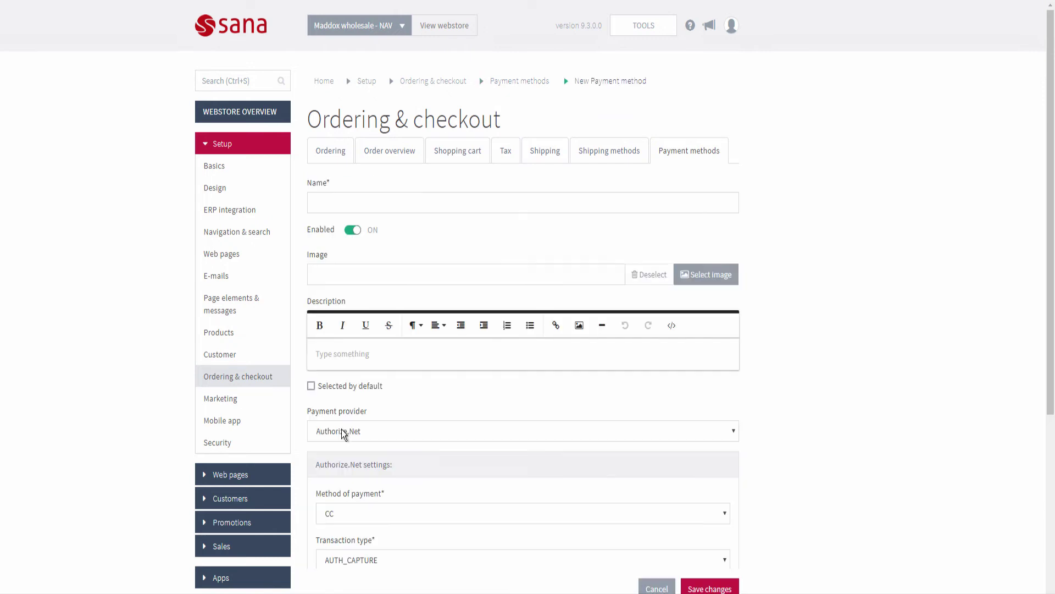
click(355, 432)
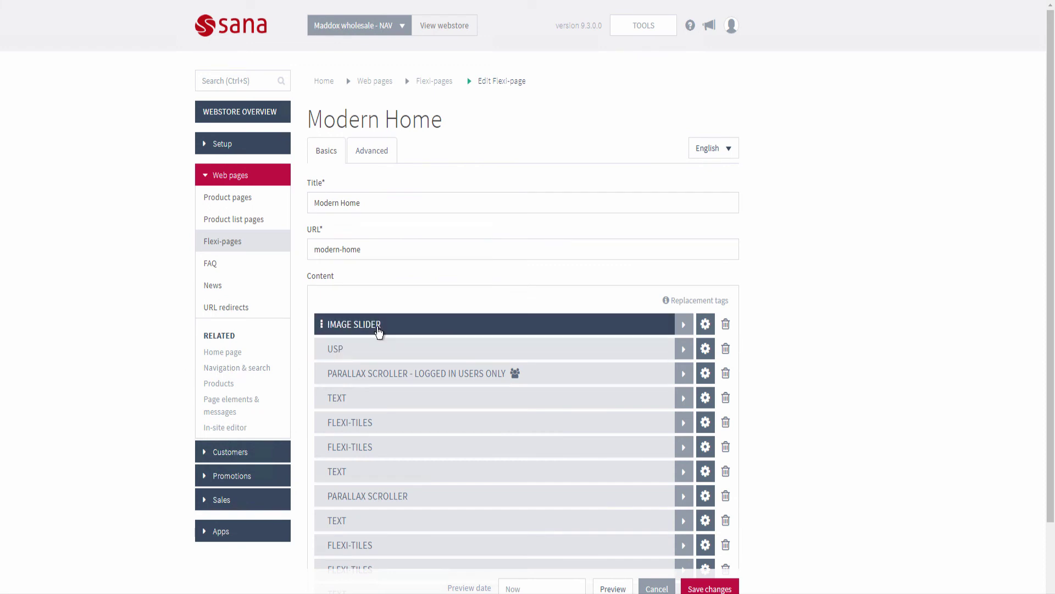
List the Modern Home page's addable content elements and expand the Parallax Scroller row
scroll(378, 330, down, 2)
scroll(378, 332, down, 1)
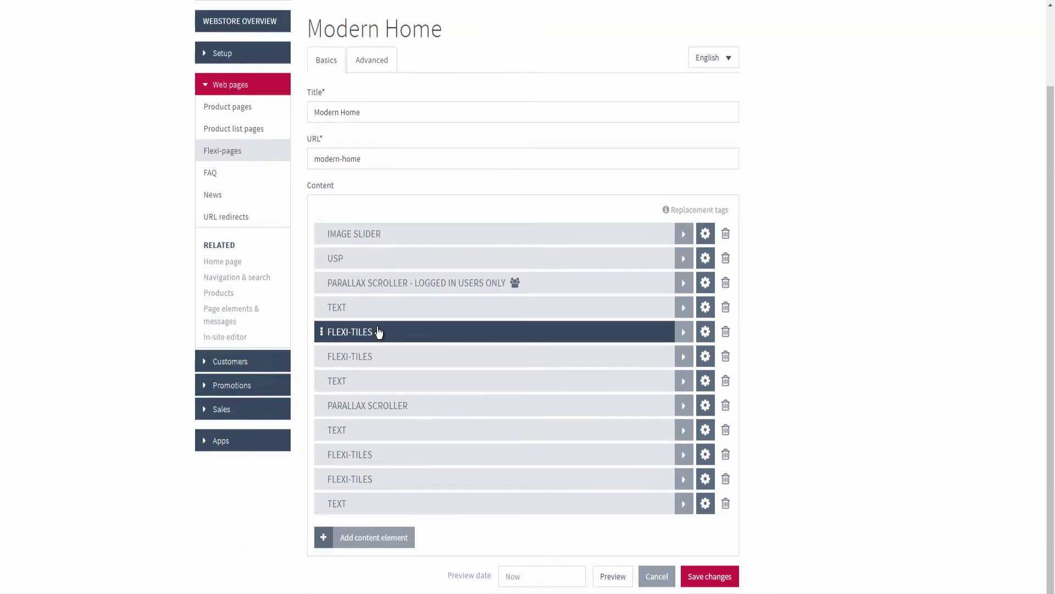
click(367, 542)
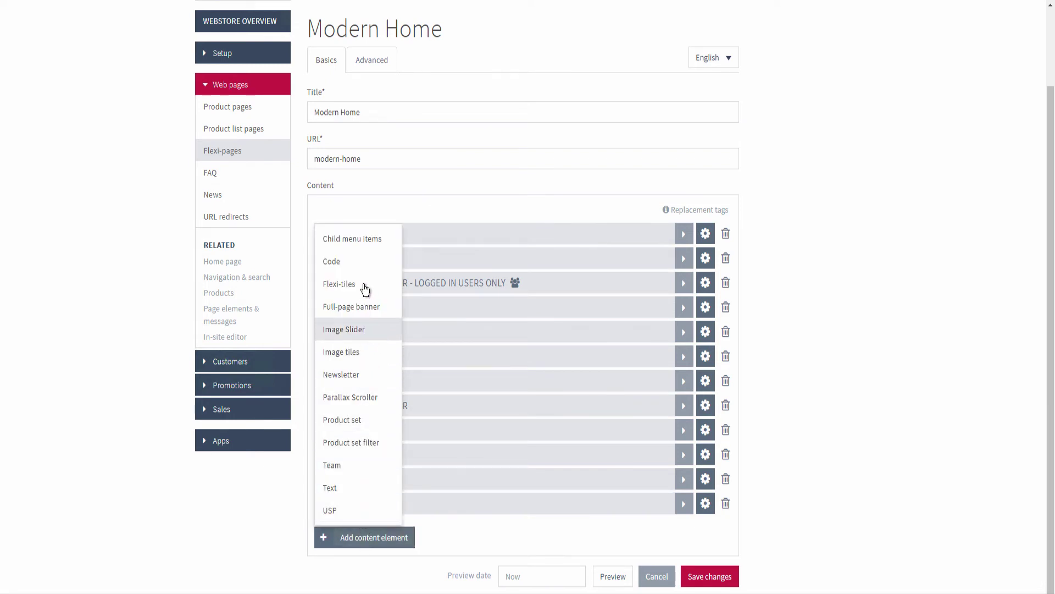
click(434, 288)
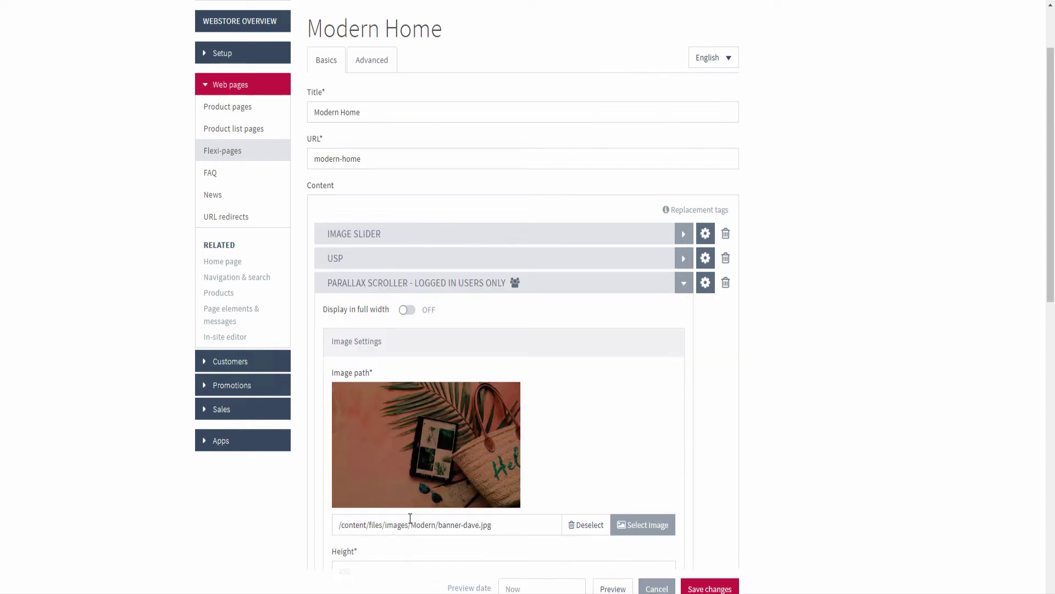
Return to the Apps > Add-ons catalogue
scroll(408, 519, up, 2)
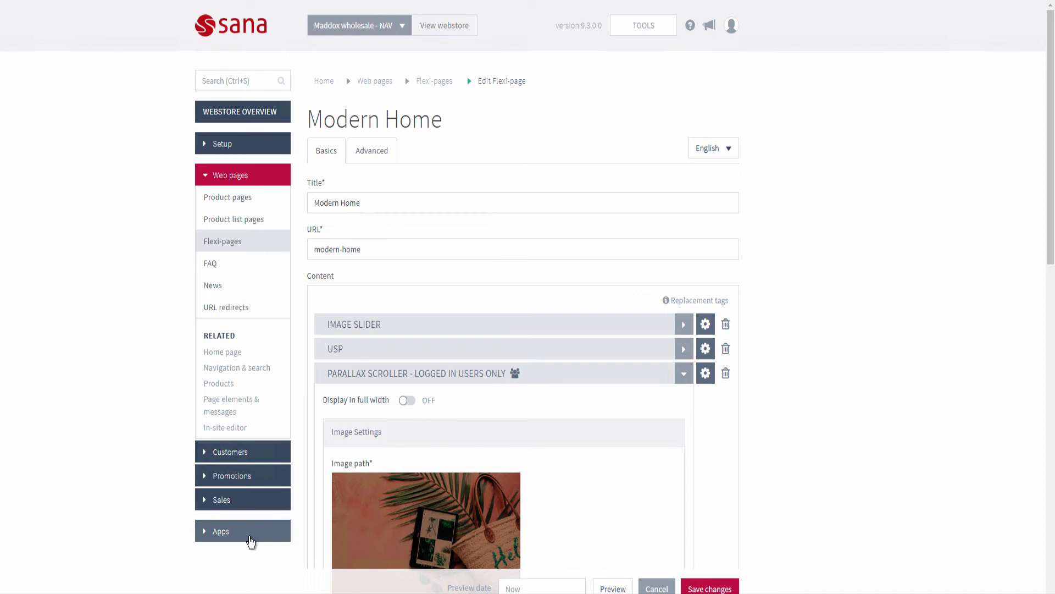
click(250, 541)
click(243, 305)
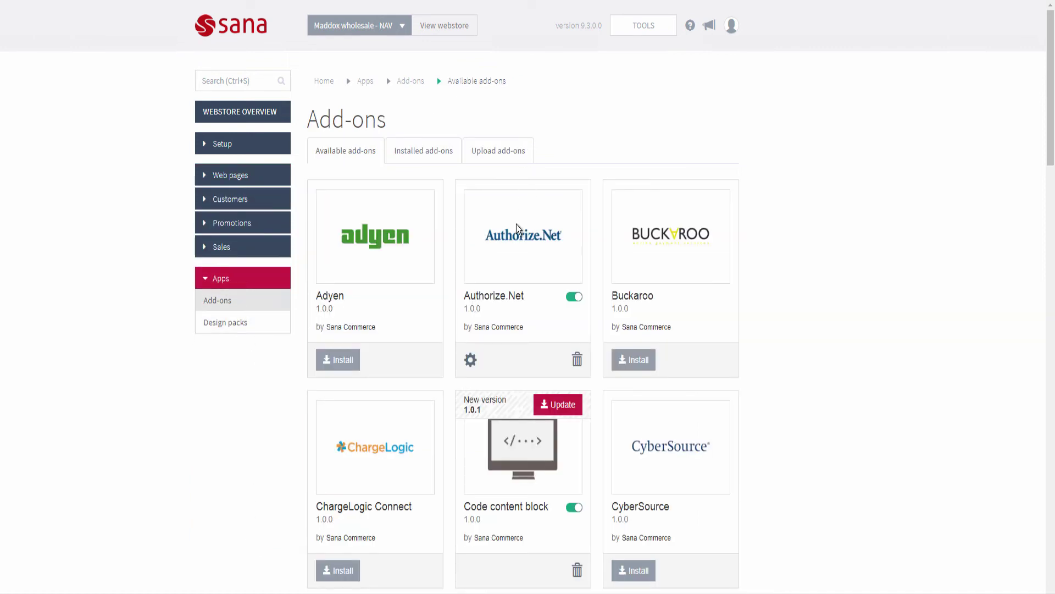
Turn Authorize.Net and Code content block off and on again, then view Design packs
click(576, 303)
click(576, 302)
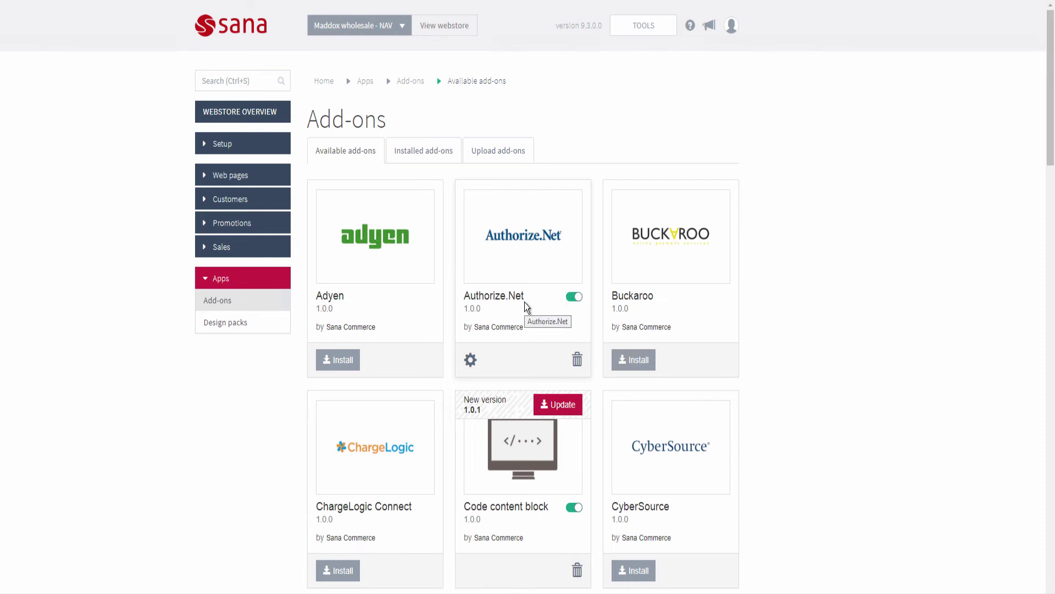
click(573, 512)
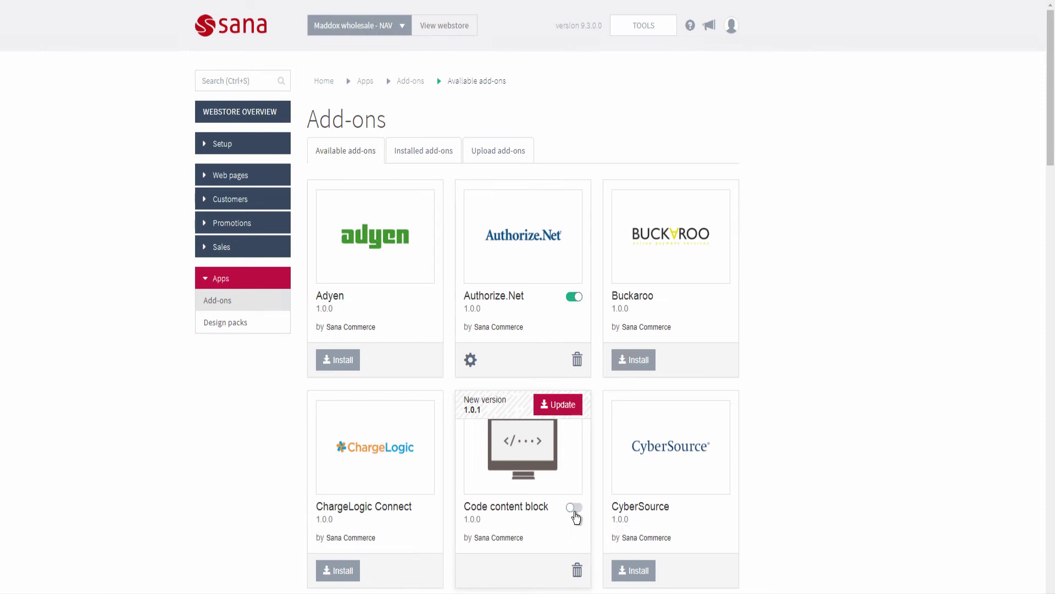
click(577, 515)
click(263, 325)
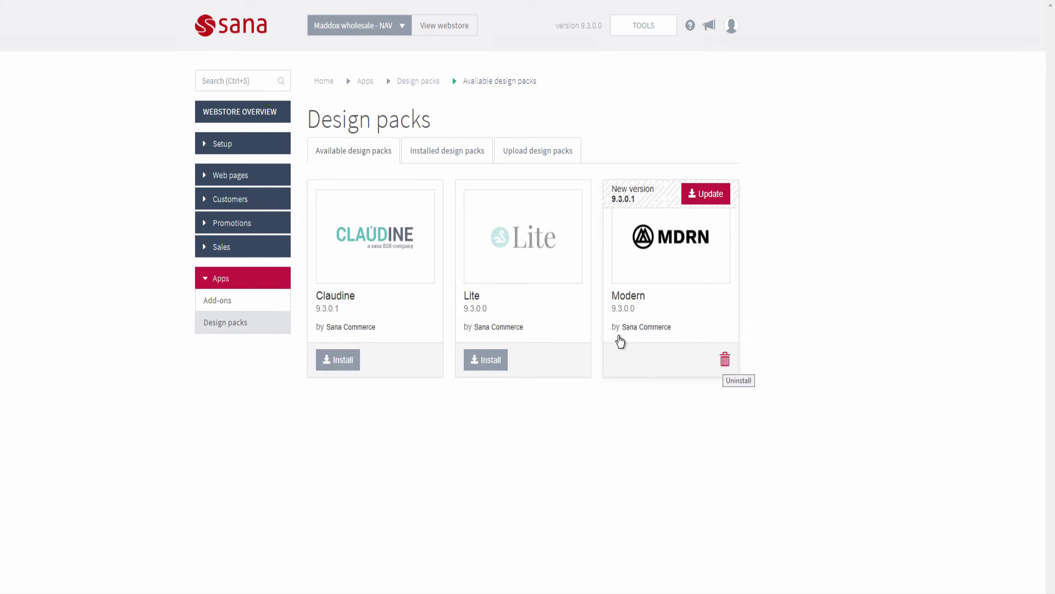
Browse Setup > Design's Store layouts and Page layouts tabs, then return to Apps > Add-ons
click(260, 149)
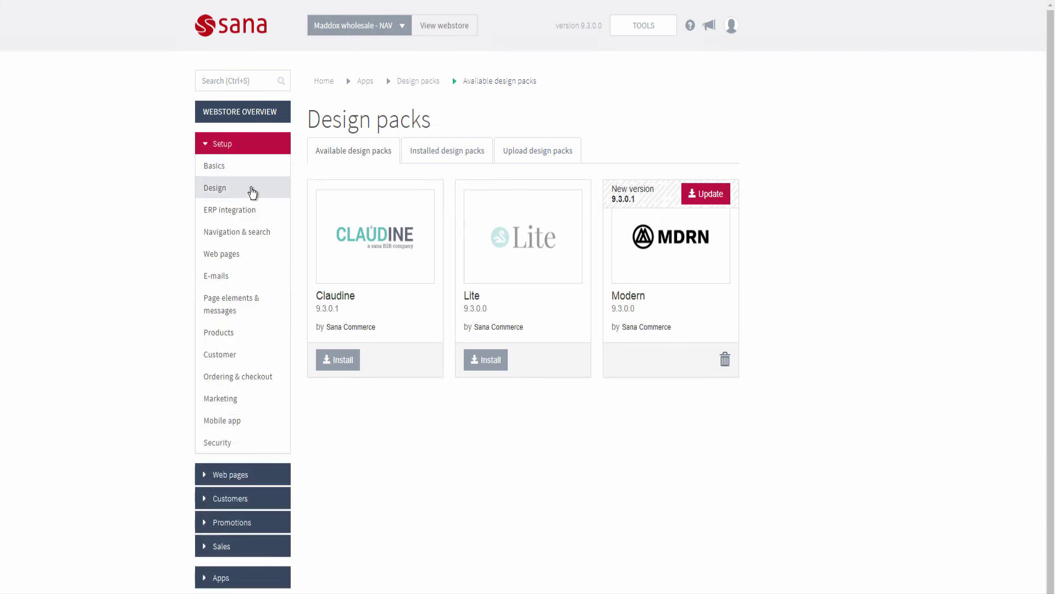
click(252, 189)
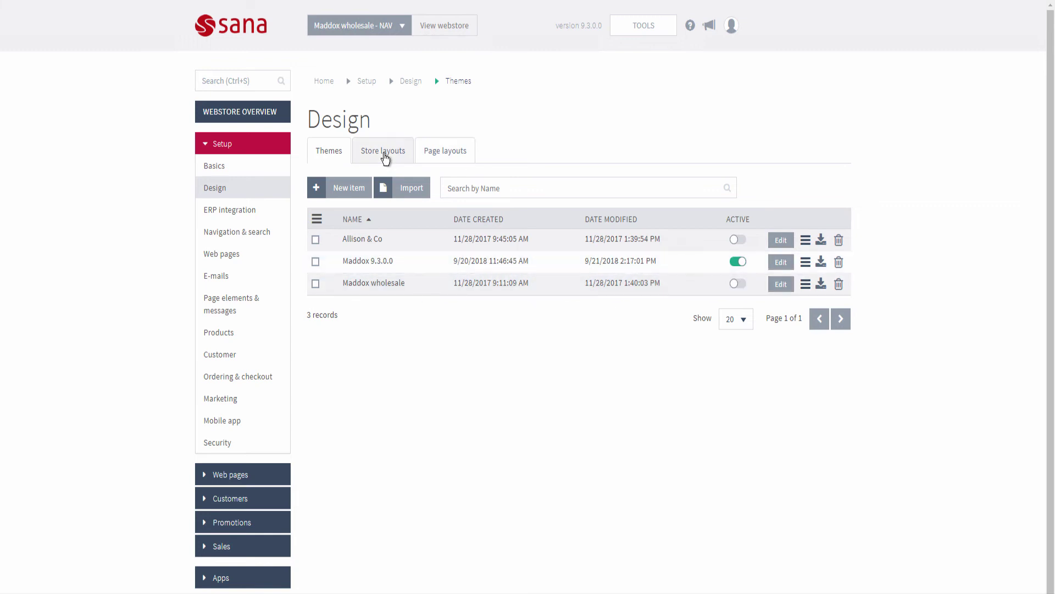
click(384, 158)
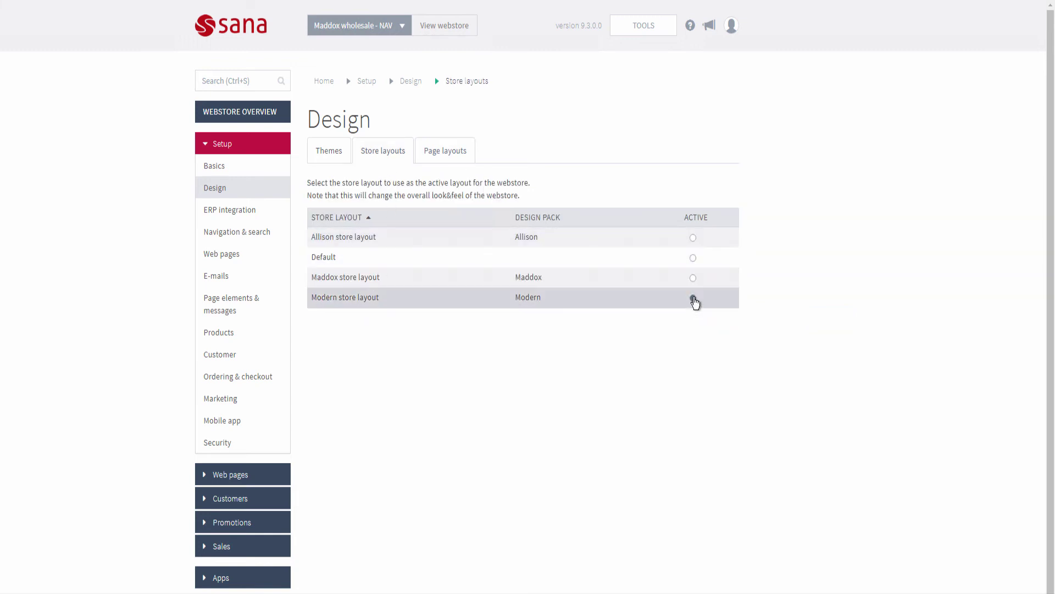
click(449, 160)
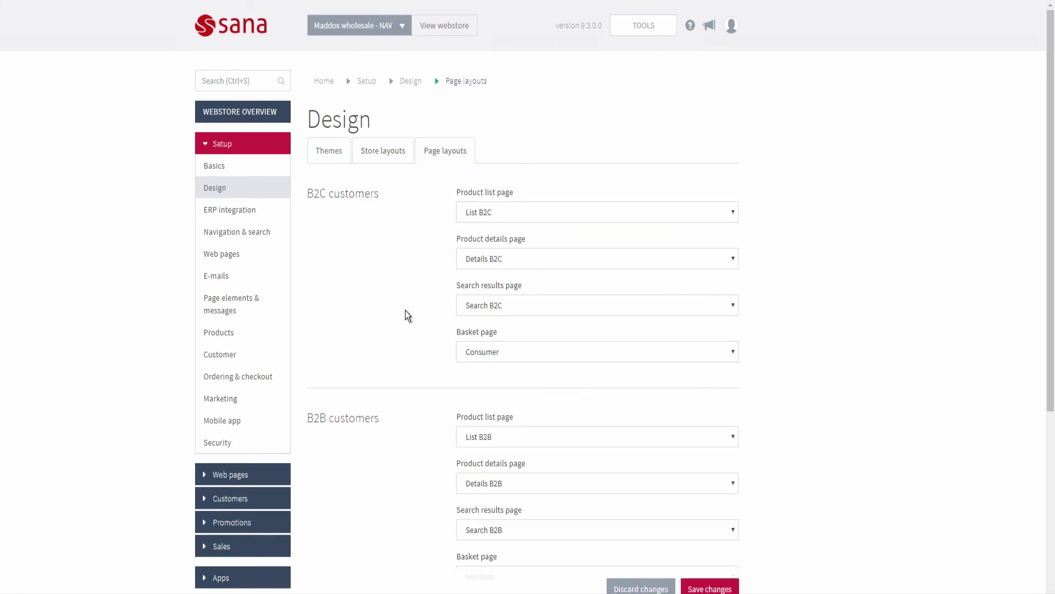
click(258, 579)
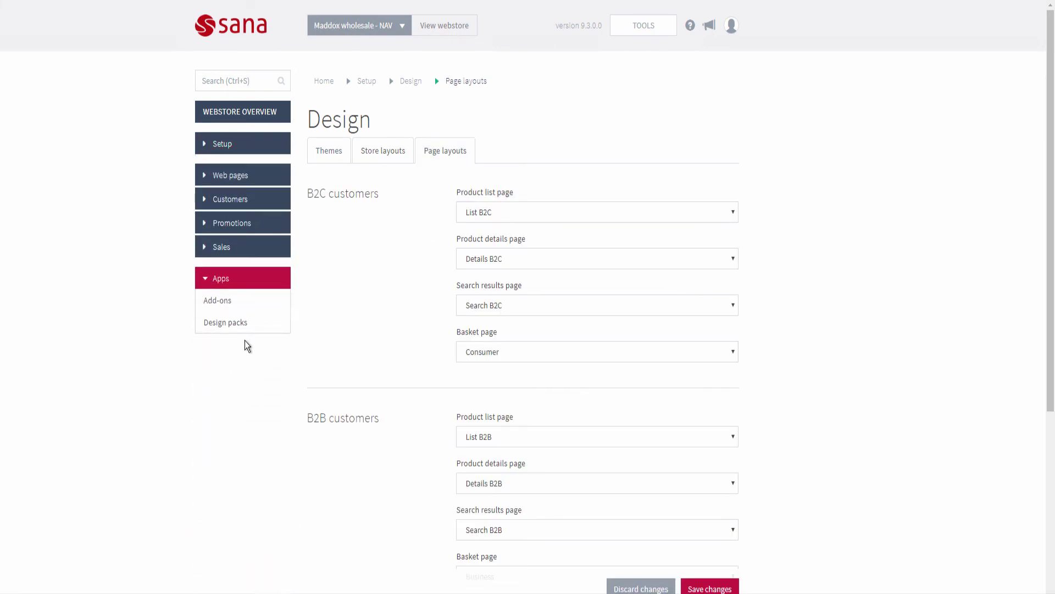
click(233, 301)
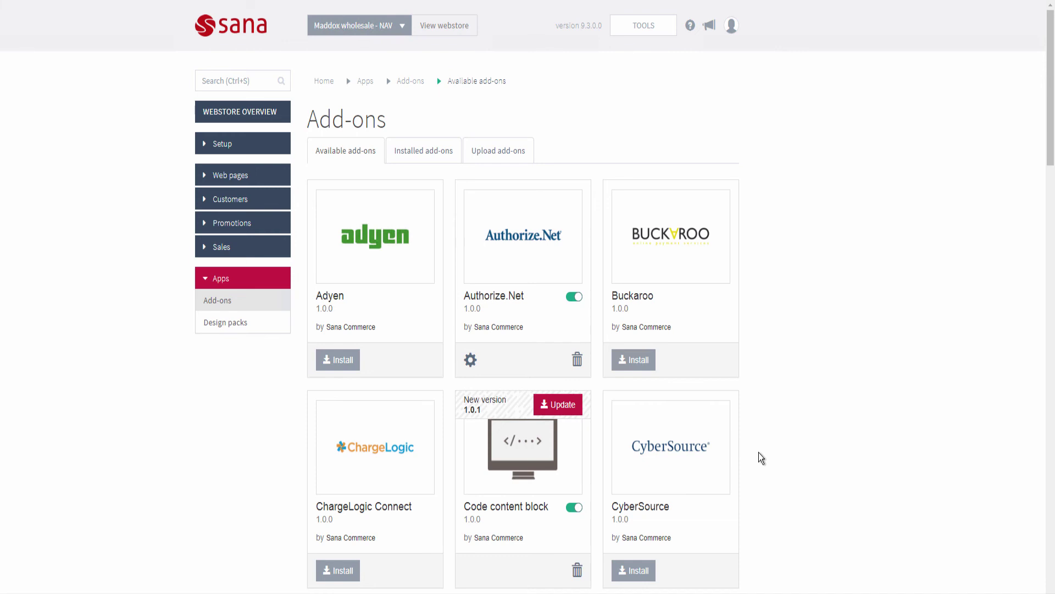
Attempt to uninstall the Modern design pack, then view the Upload design packs tab
click(221, 323)
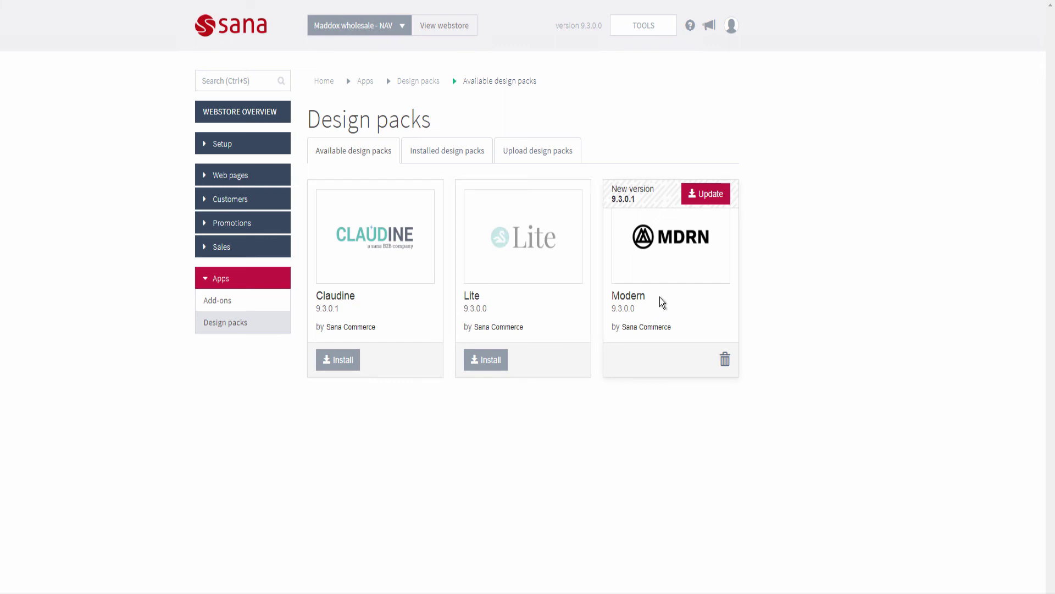
click(726, 361)
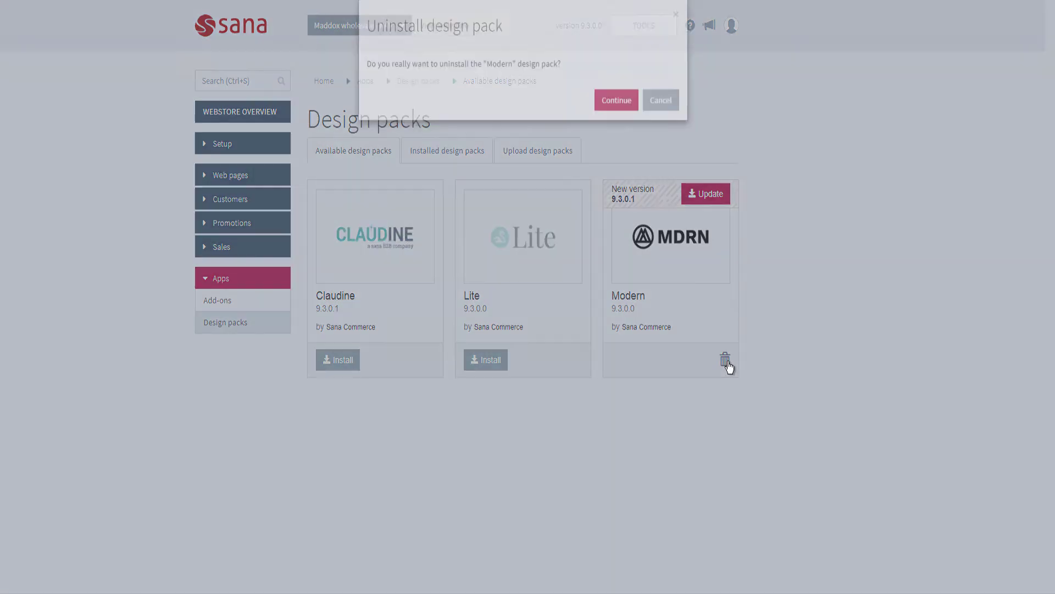
click(619, 122)
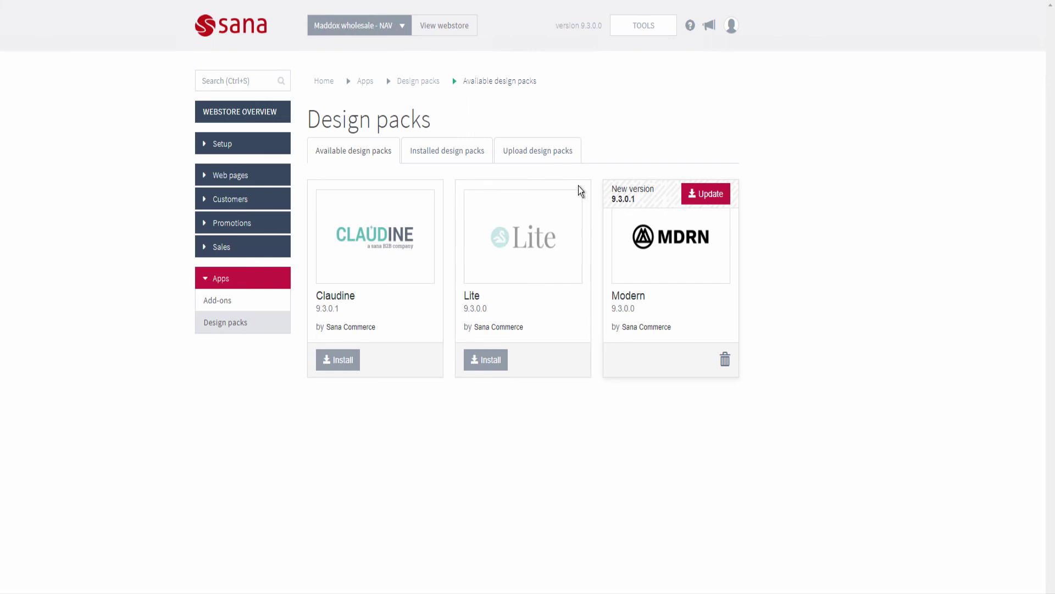
click(556, 159)
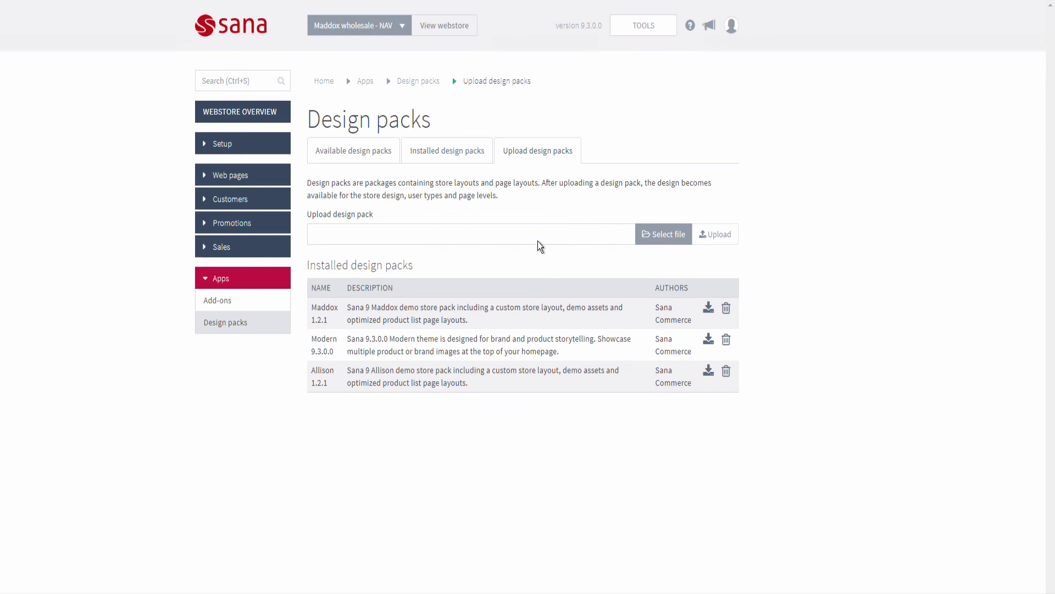
Check the Upload add-ons form, then go back to the available add-ons list (Adyen, Buckaroo, ChargeLogic Connect, CyberSource)
click(259, 302)
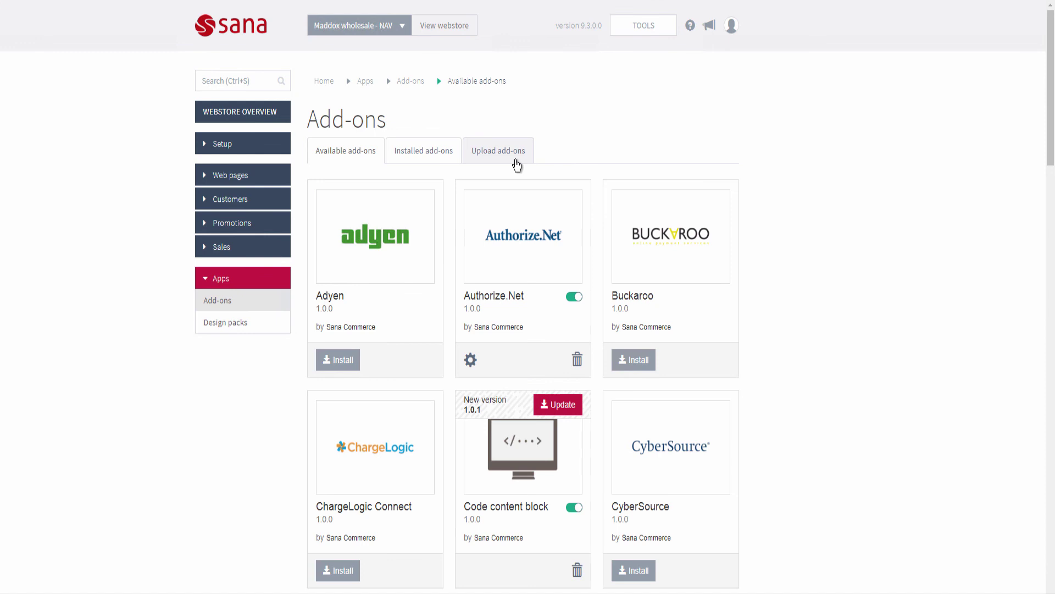
click(517, 164)
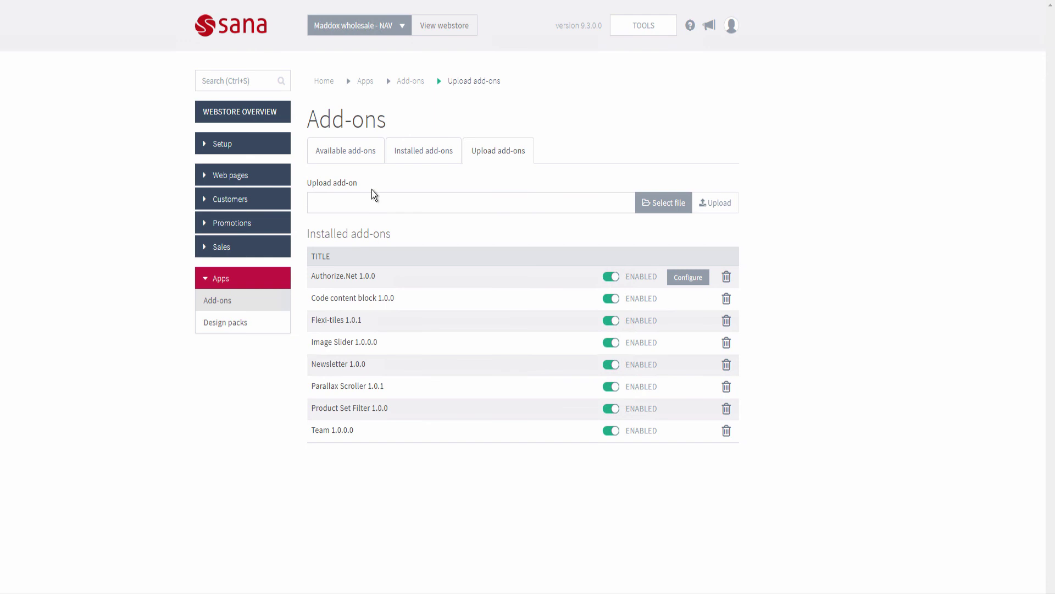
click(359, 159)
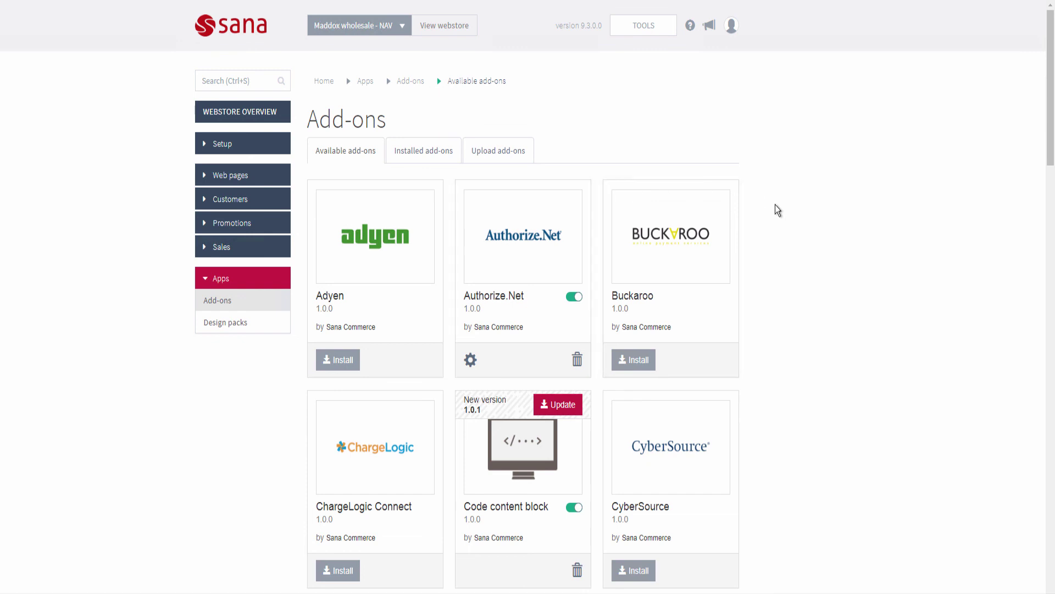
scroll(775, 205, down, 5)
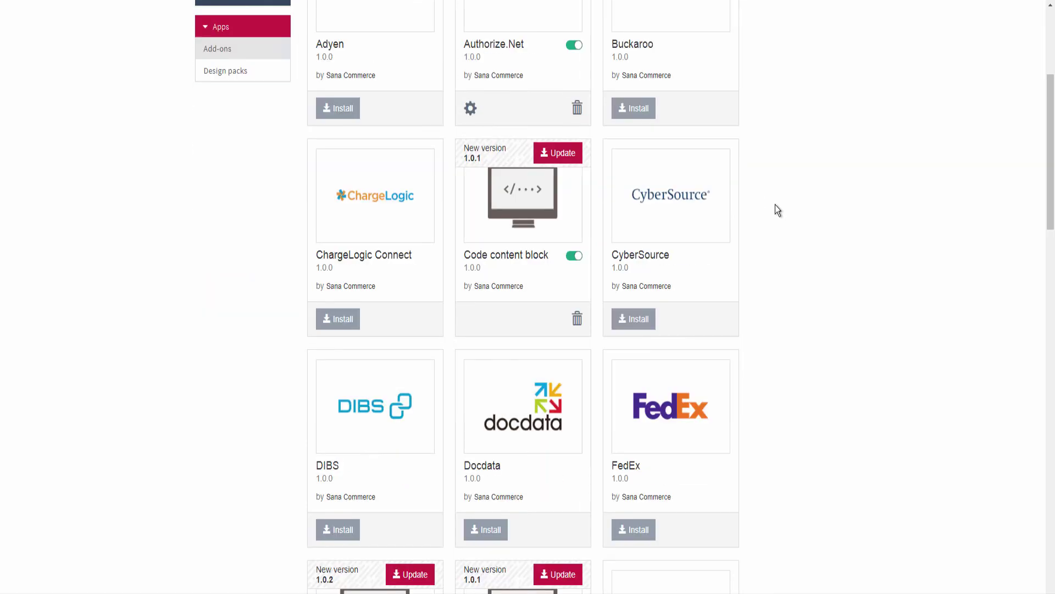
scroll(777, 210, down, 4)
scroll(776, 210, down, 7)
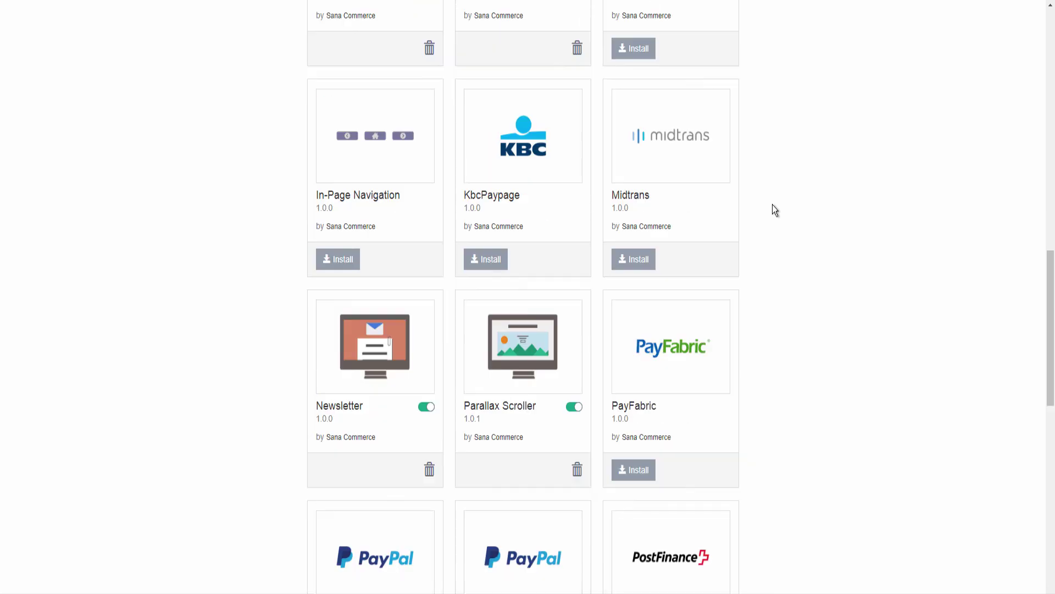
scroll(772, 211, down, 8)
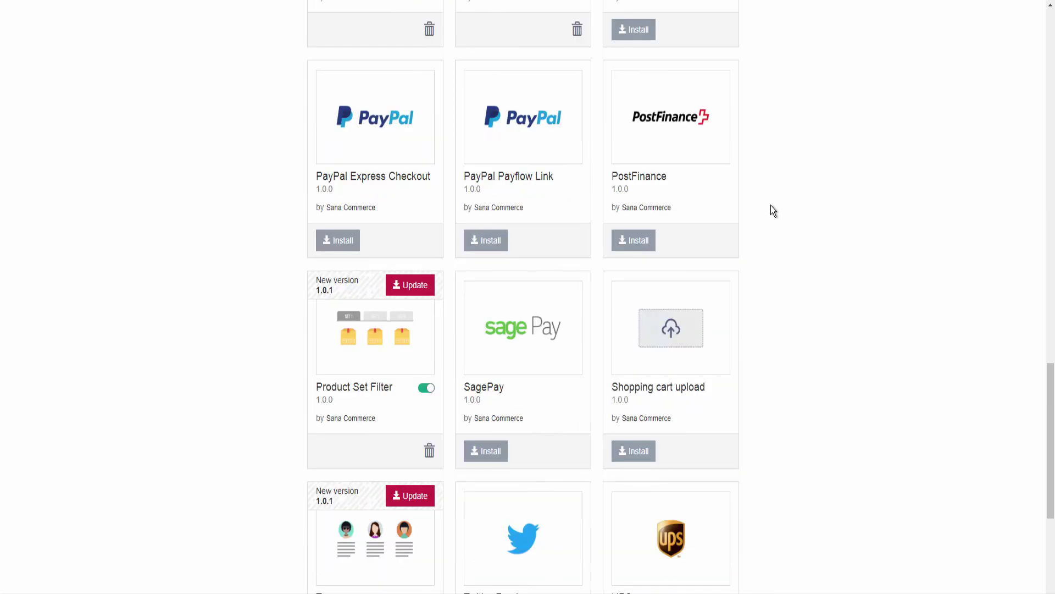
scroll(769, 207, down, 6)
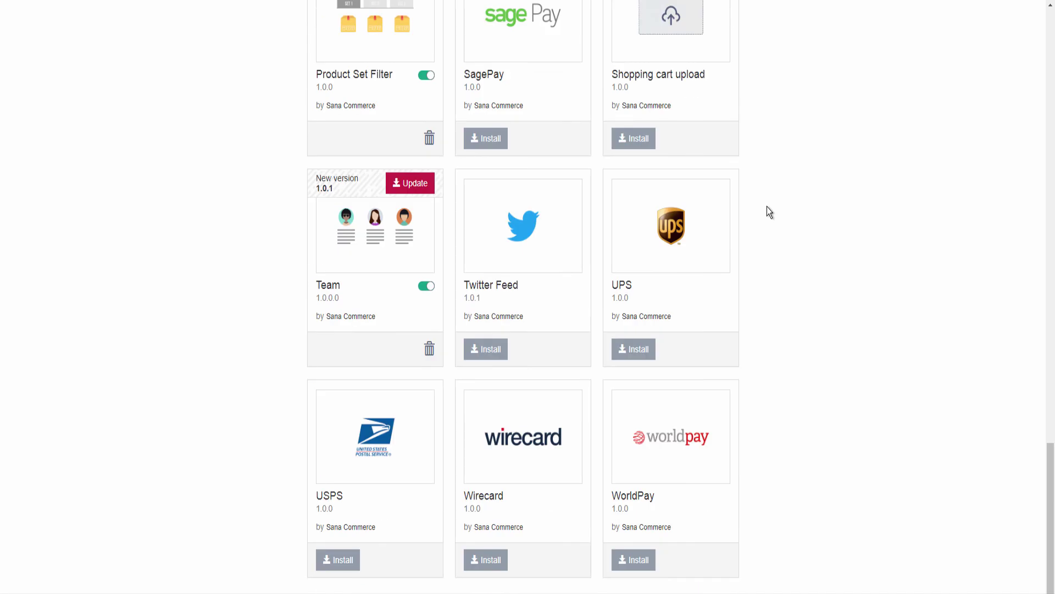